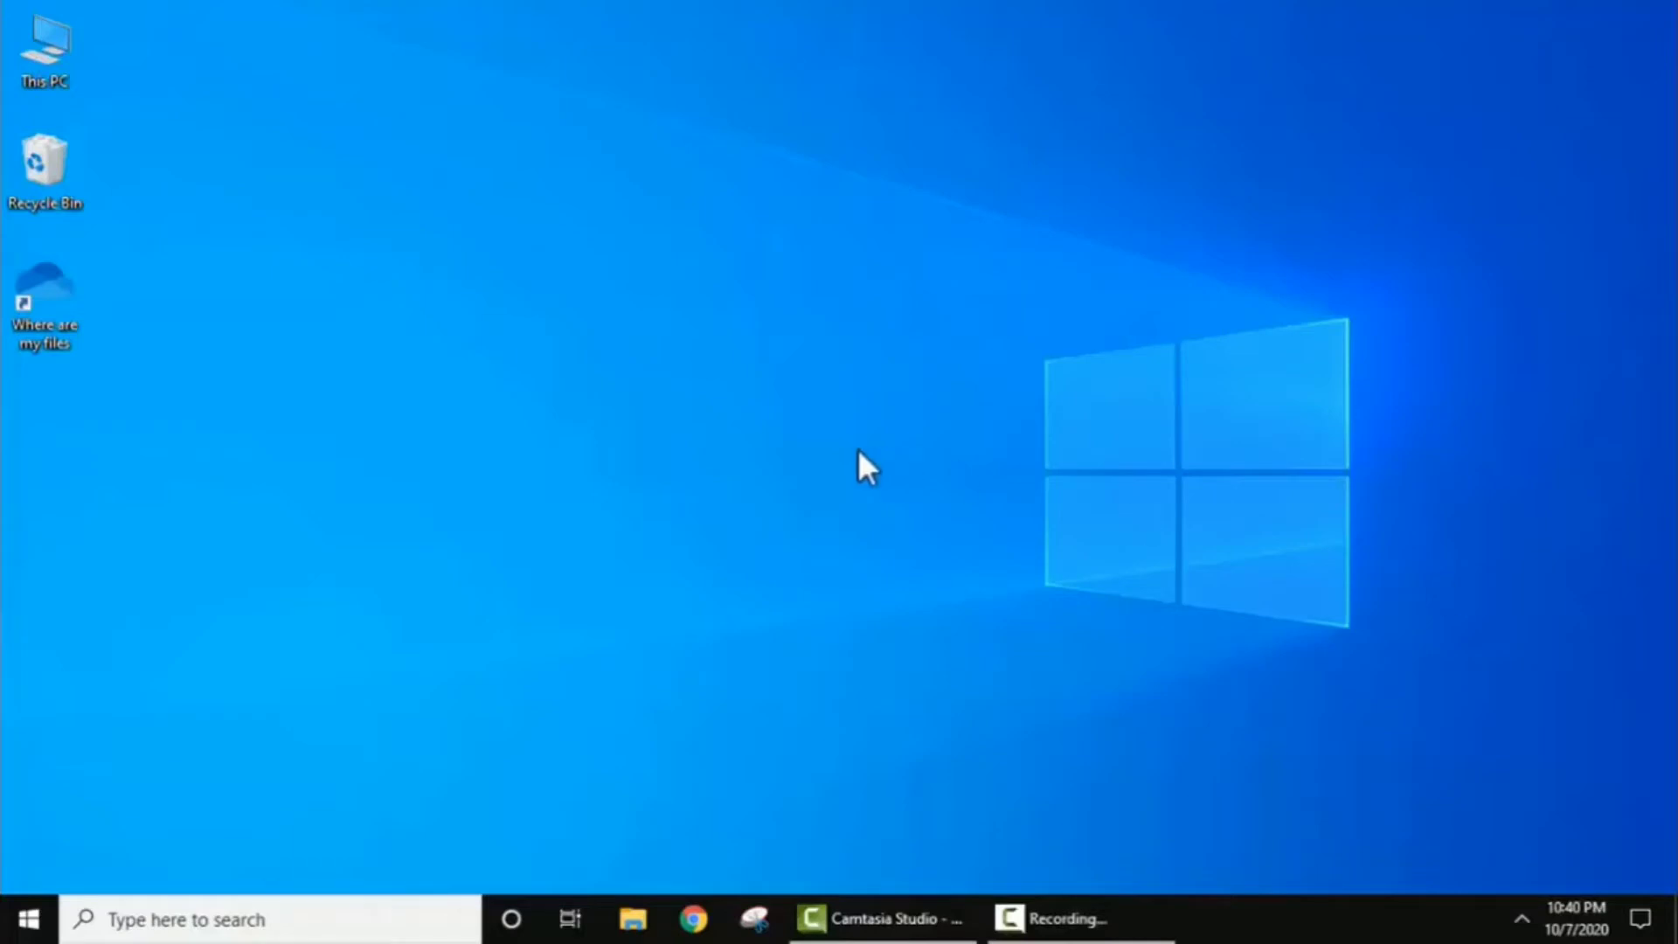
Step: Switch to Chrome, search Google for "python" and open the official Python.org website
left_click(694, 920)
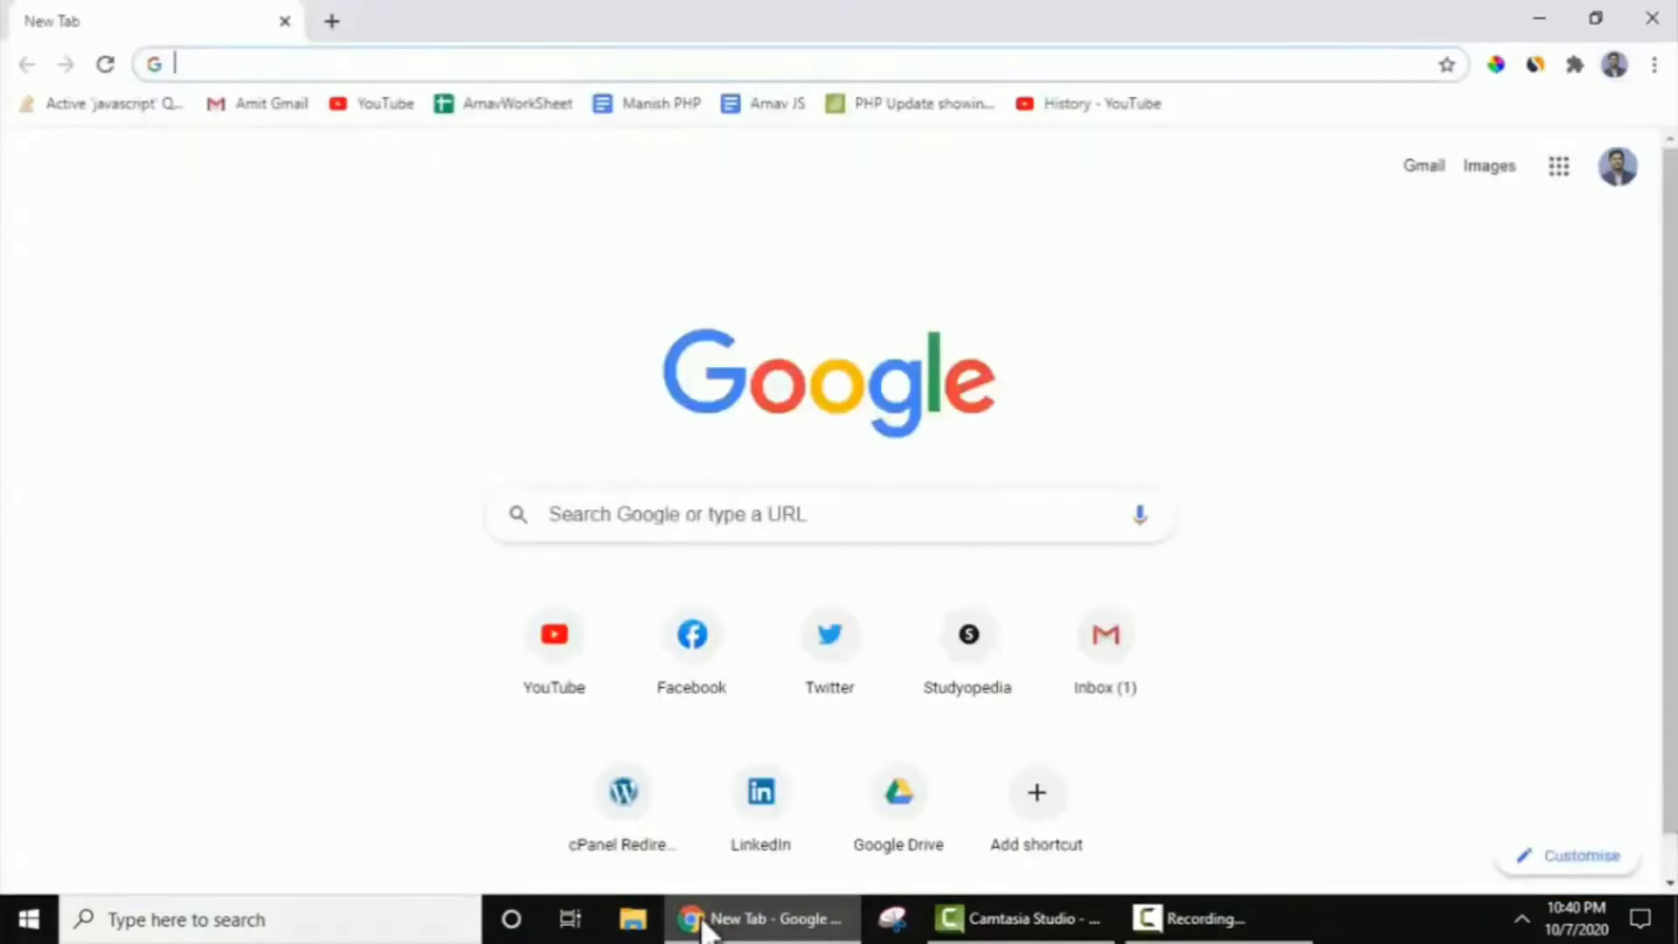
left_click(944, 528)
type("python")
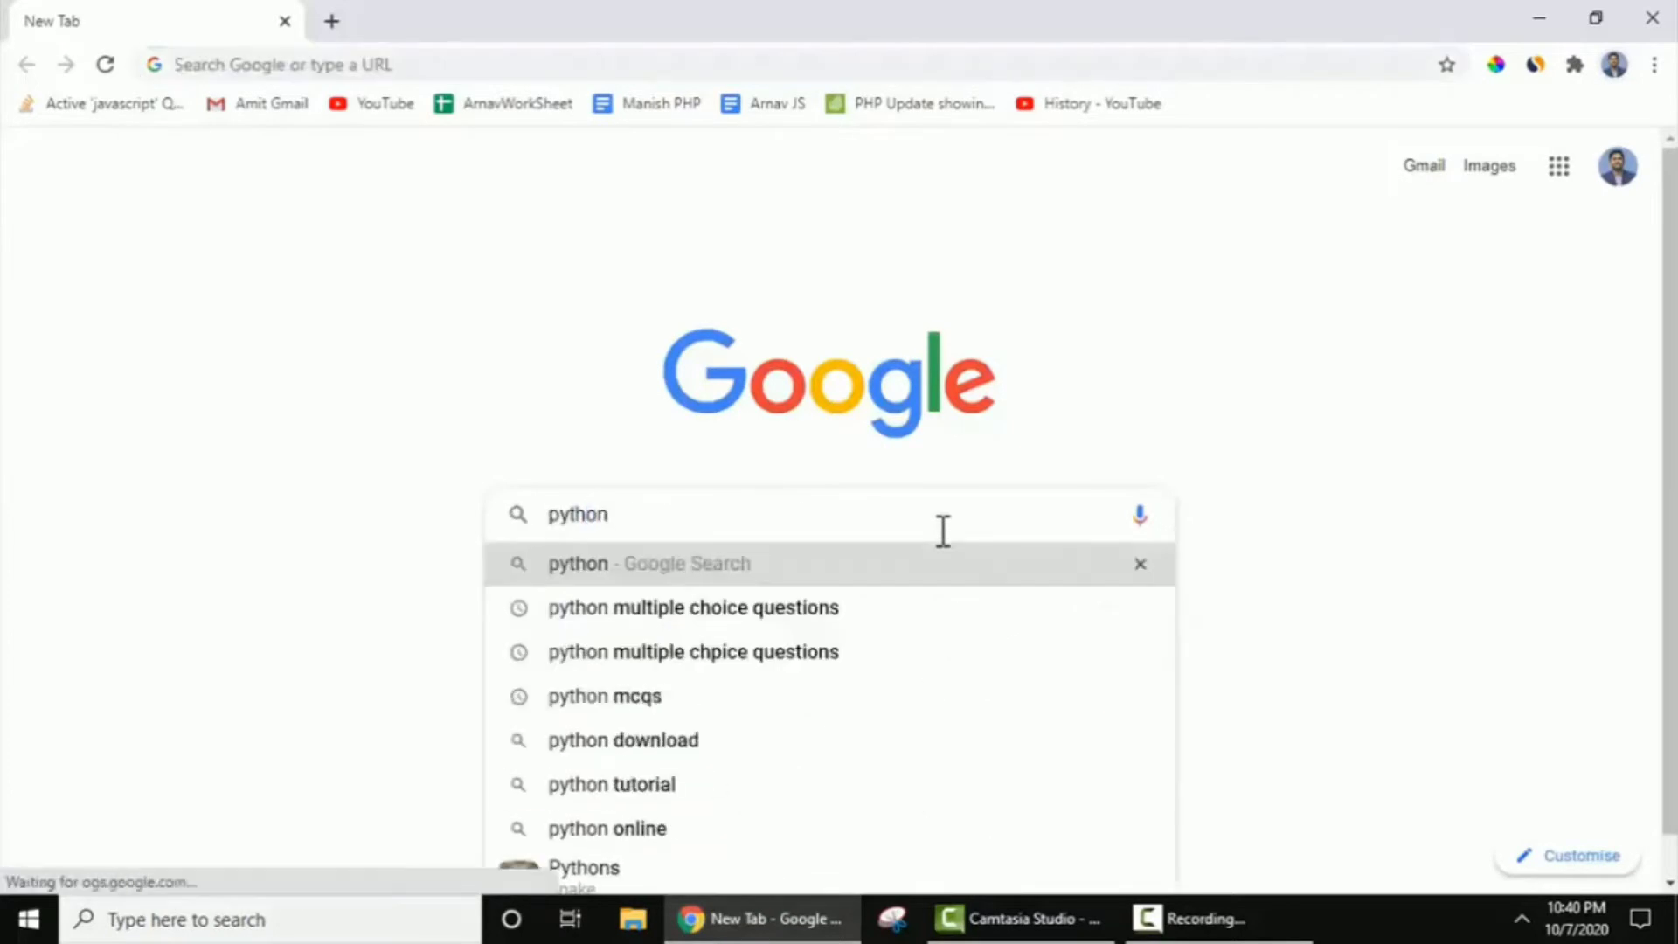
key("Return")
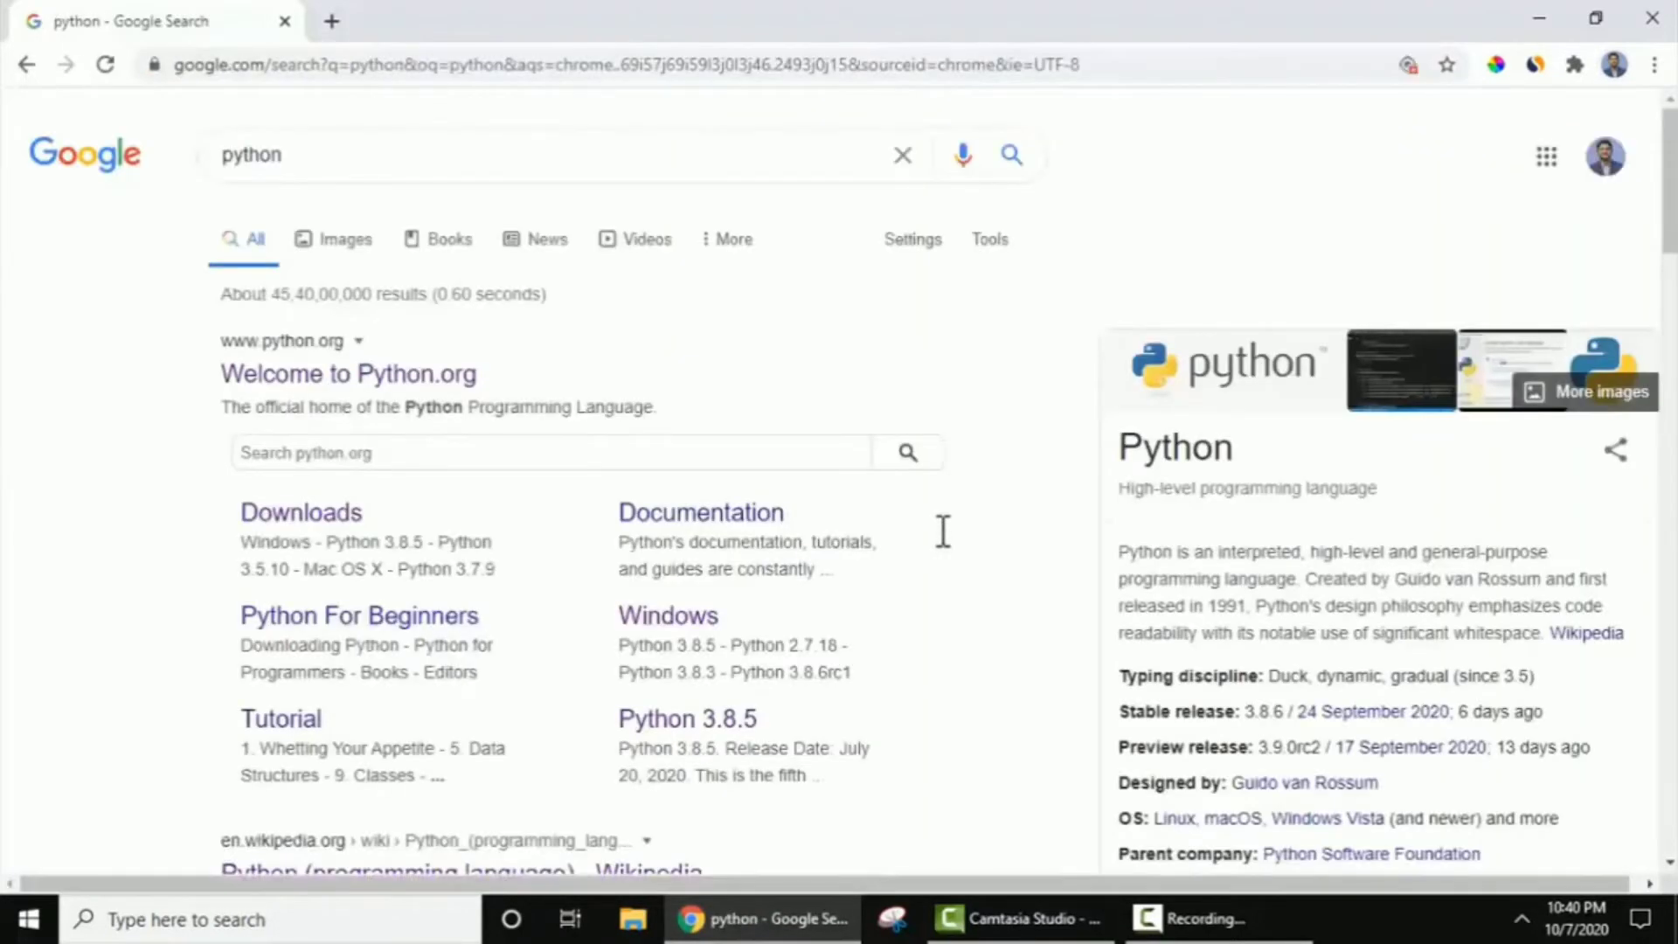
left_click(475, 395)
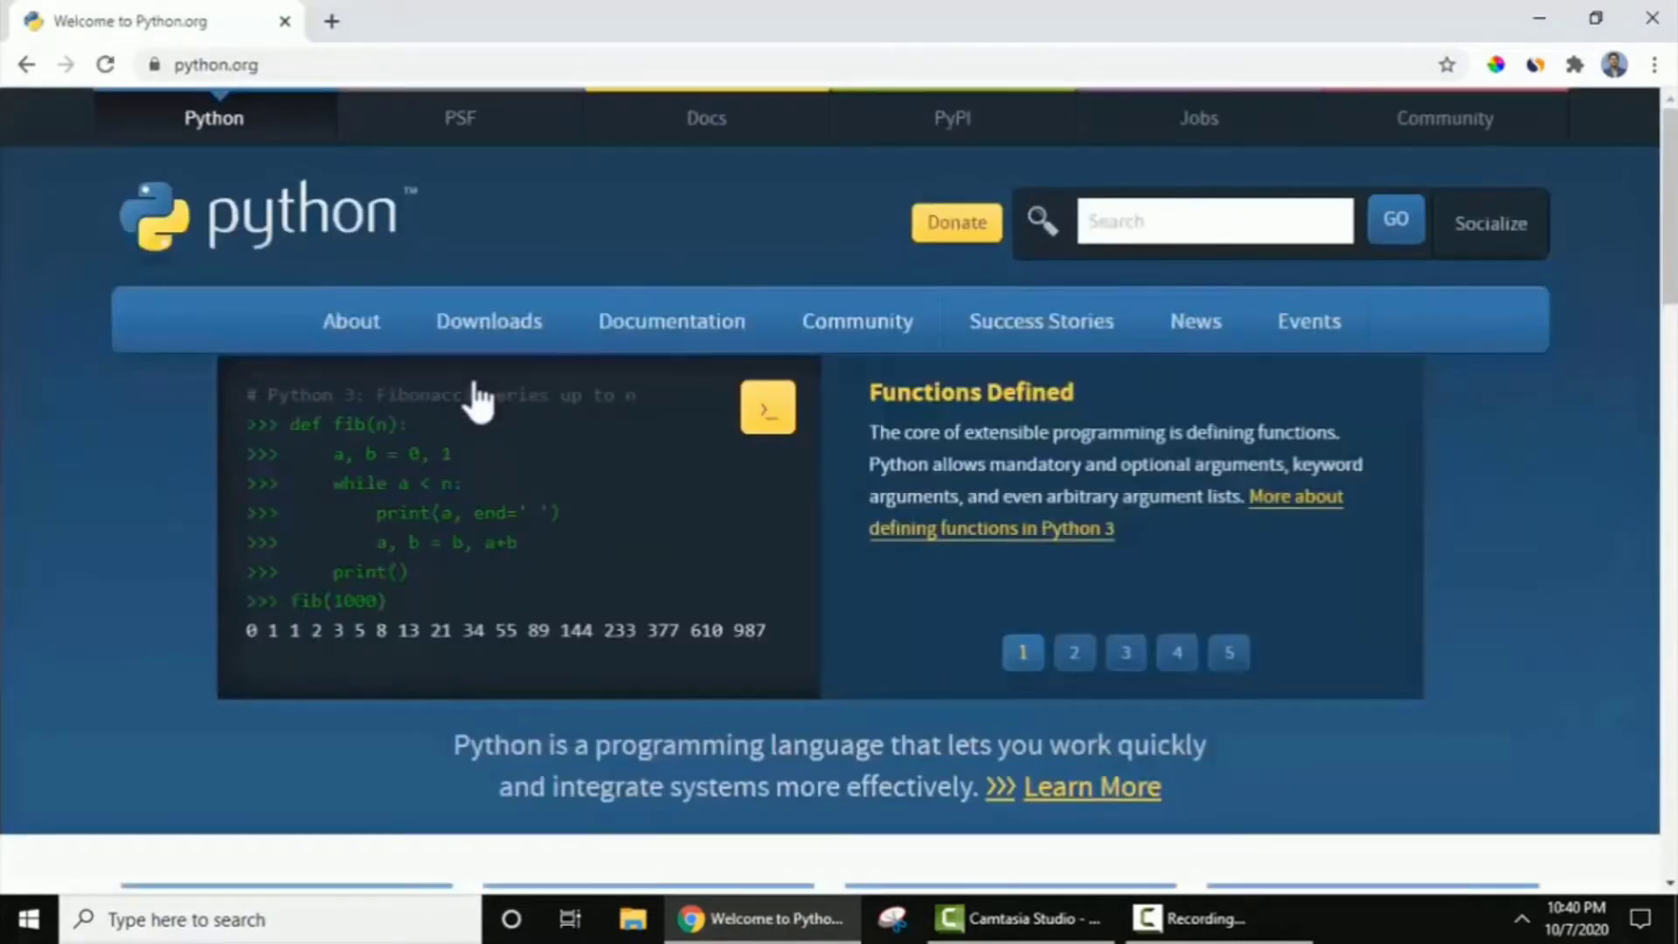
Step: Download the Python 3.9.0 installer for Windows from python.org and launch it, clearing the browser out of view
mouse_move(495, 343)
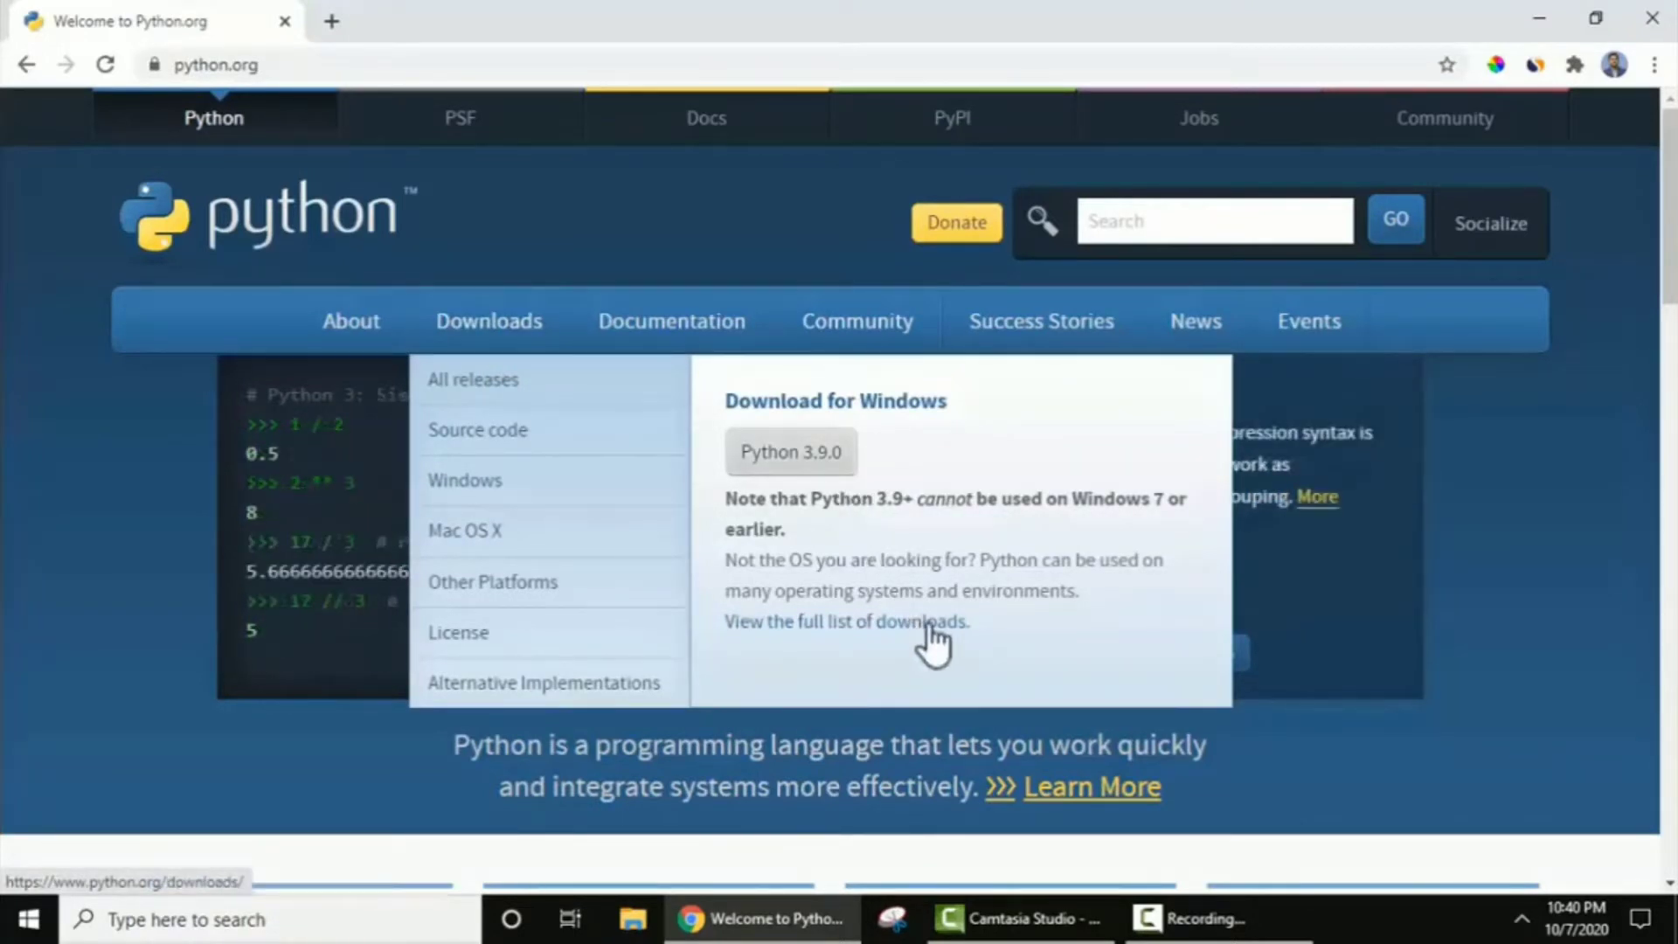
left_click(842, 462)
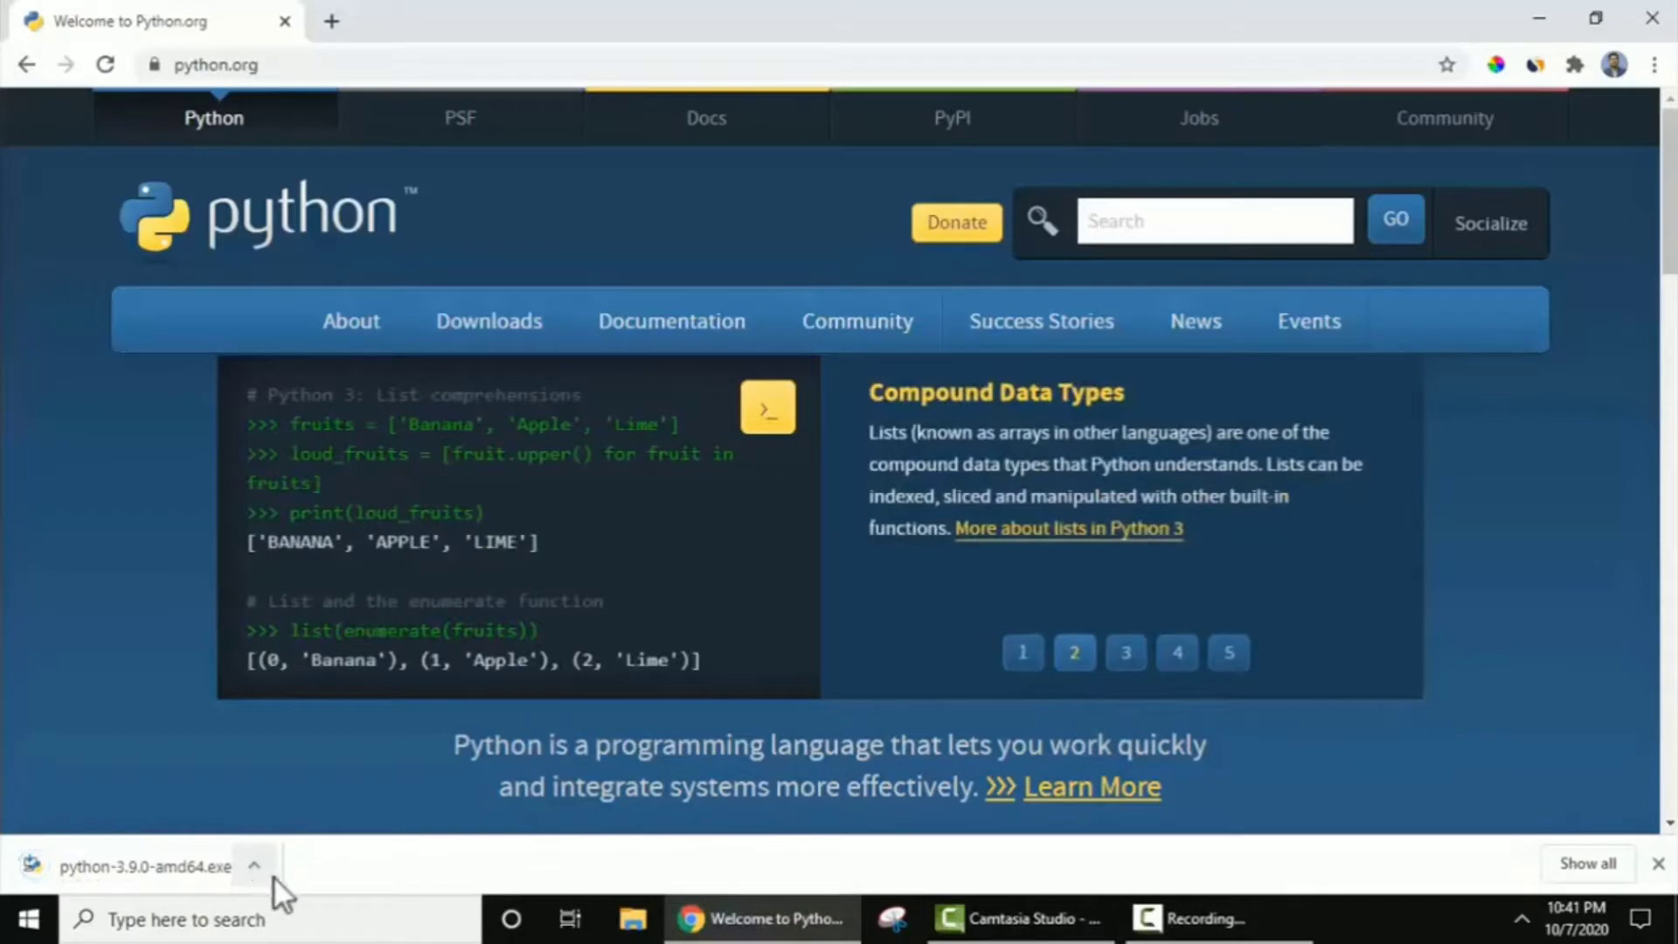
left_click(254, 866)
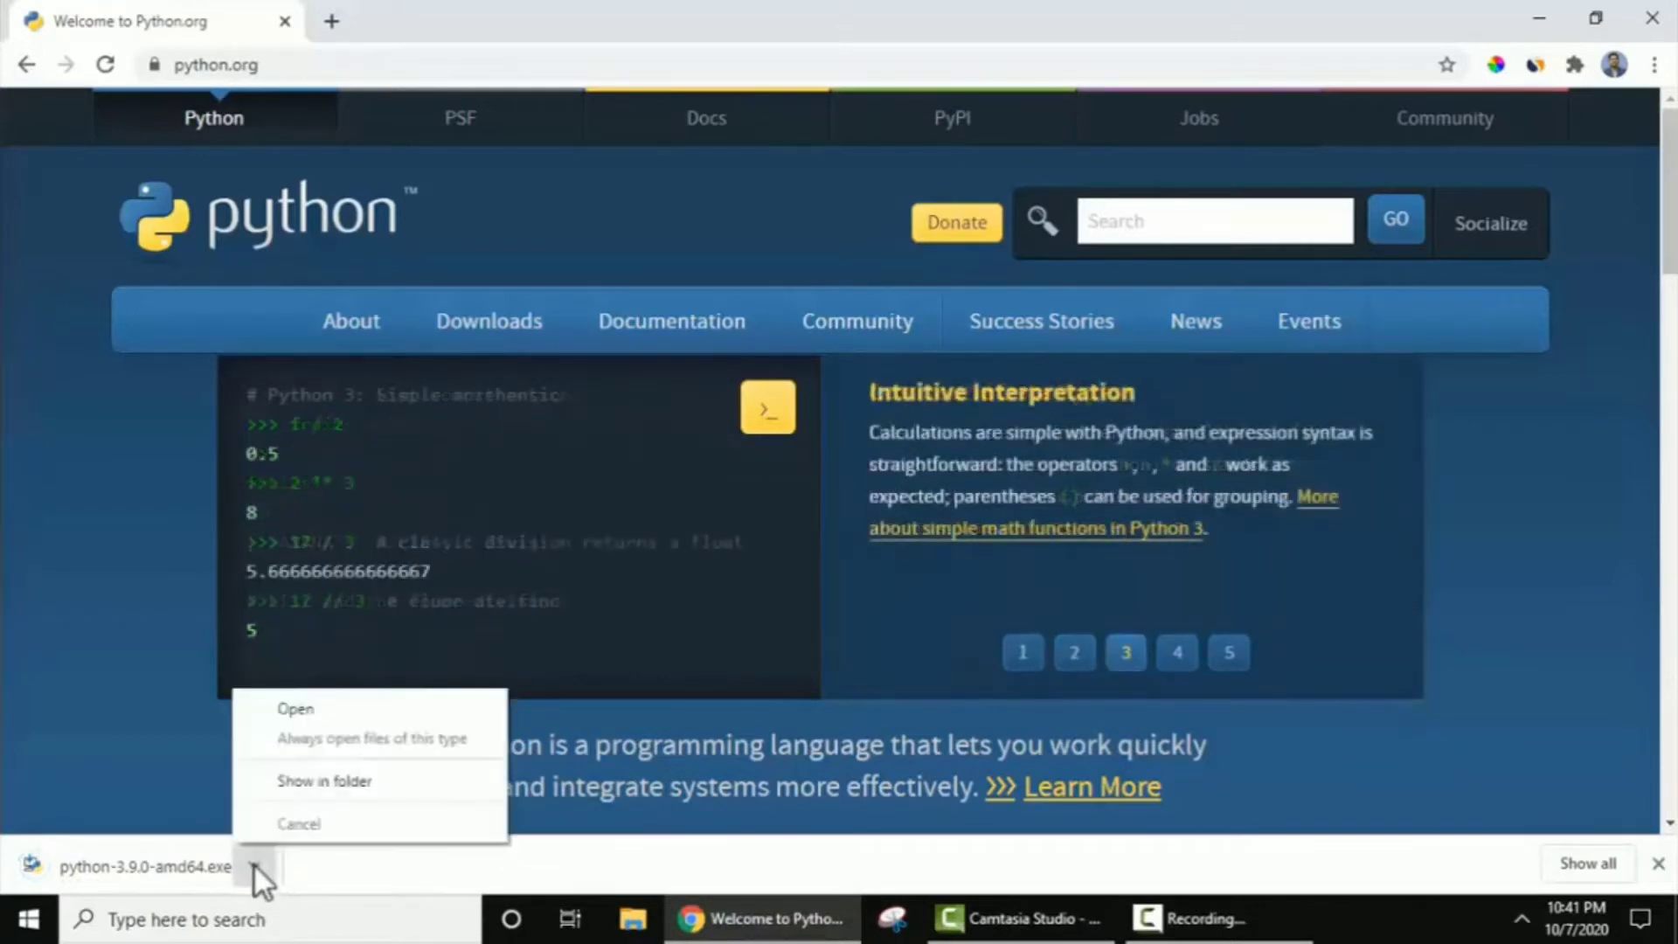
left_click(374, 709)
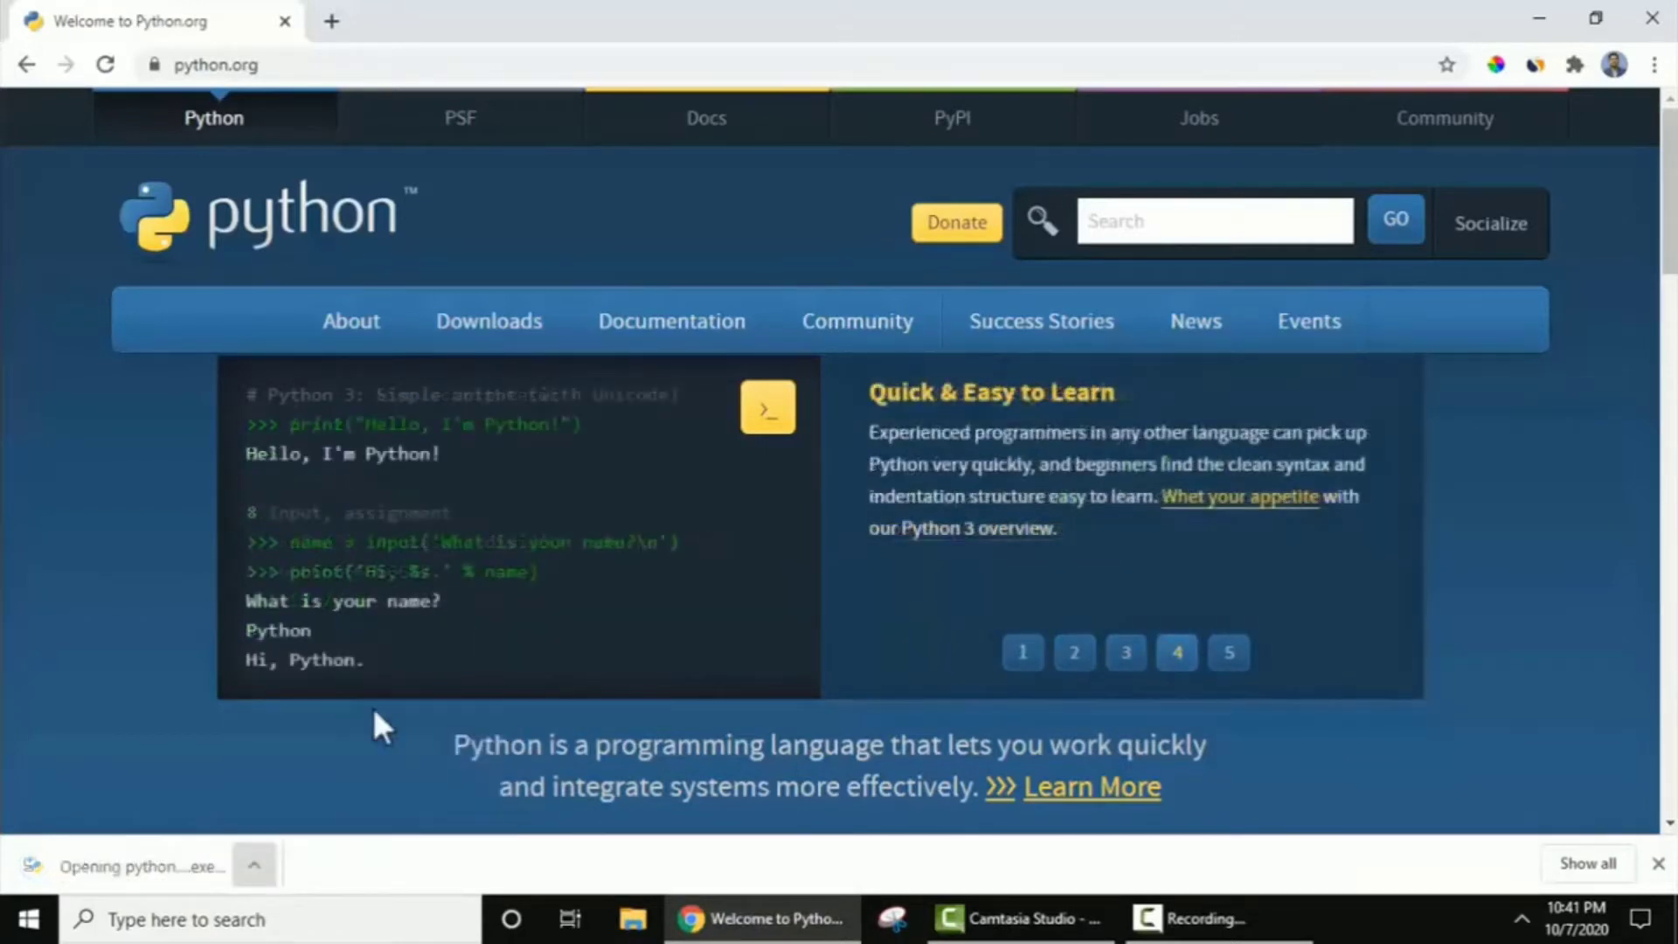
left_click(1533, 12)
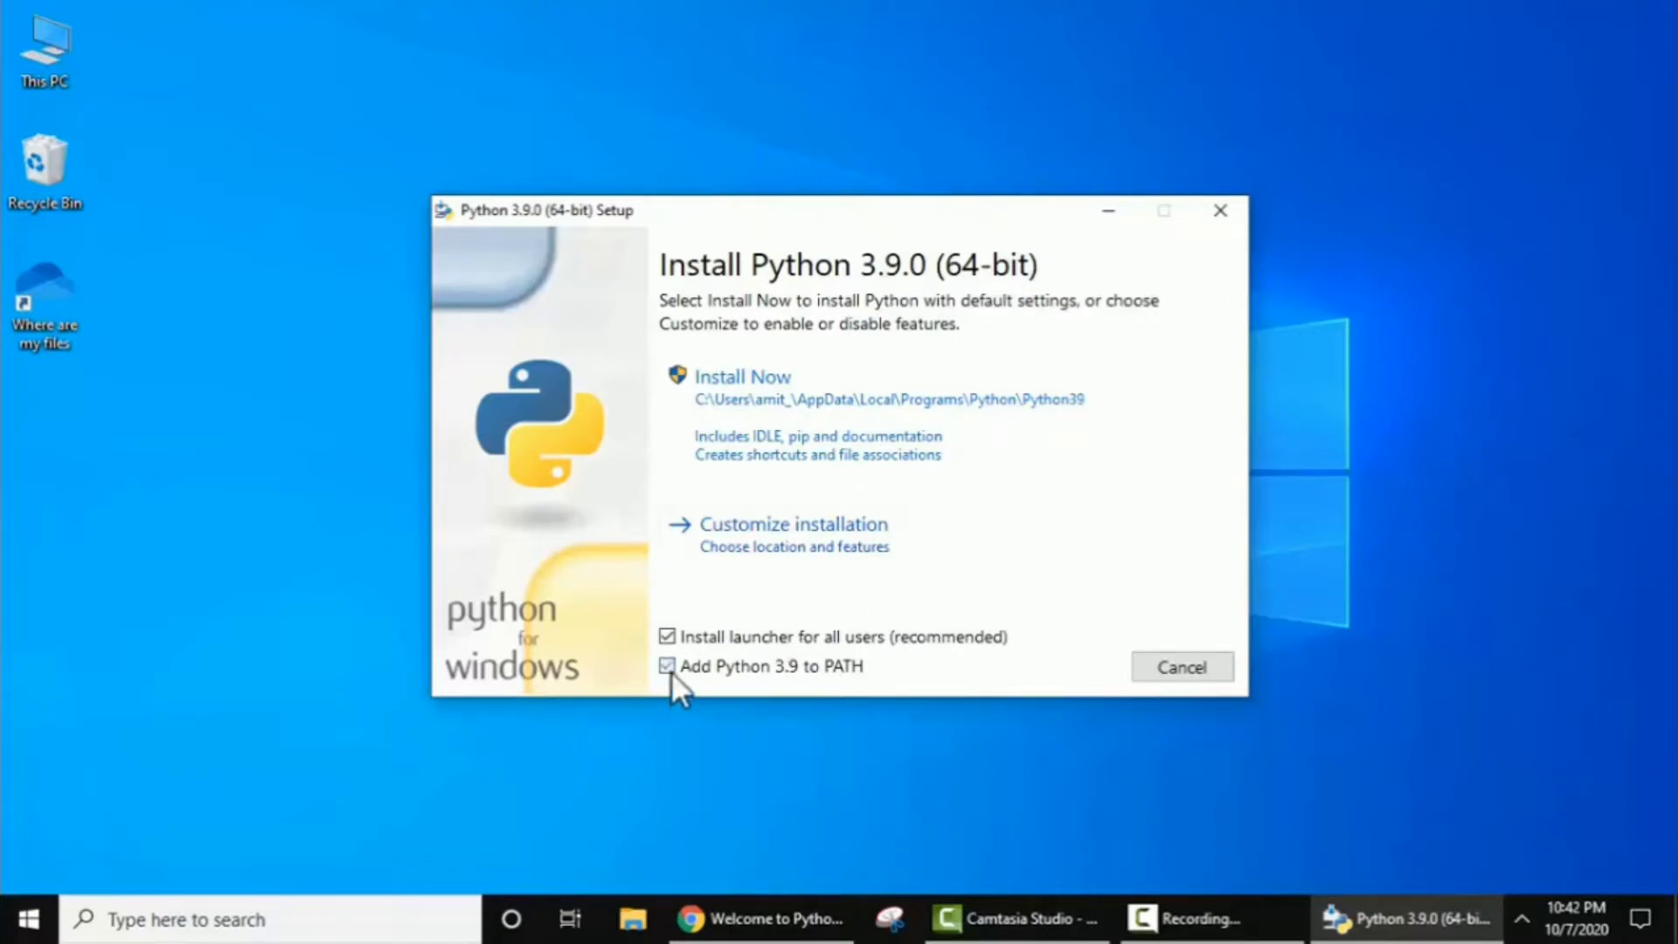
Step: Run a customized Python 3.9.0 installation for all users, keeping the default optional features and Python added to the environment variables
left_click(924, 532)
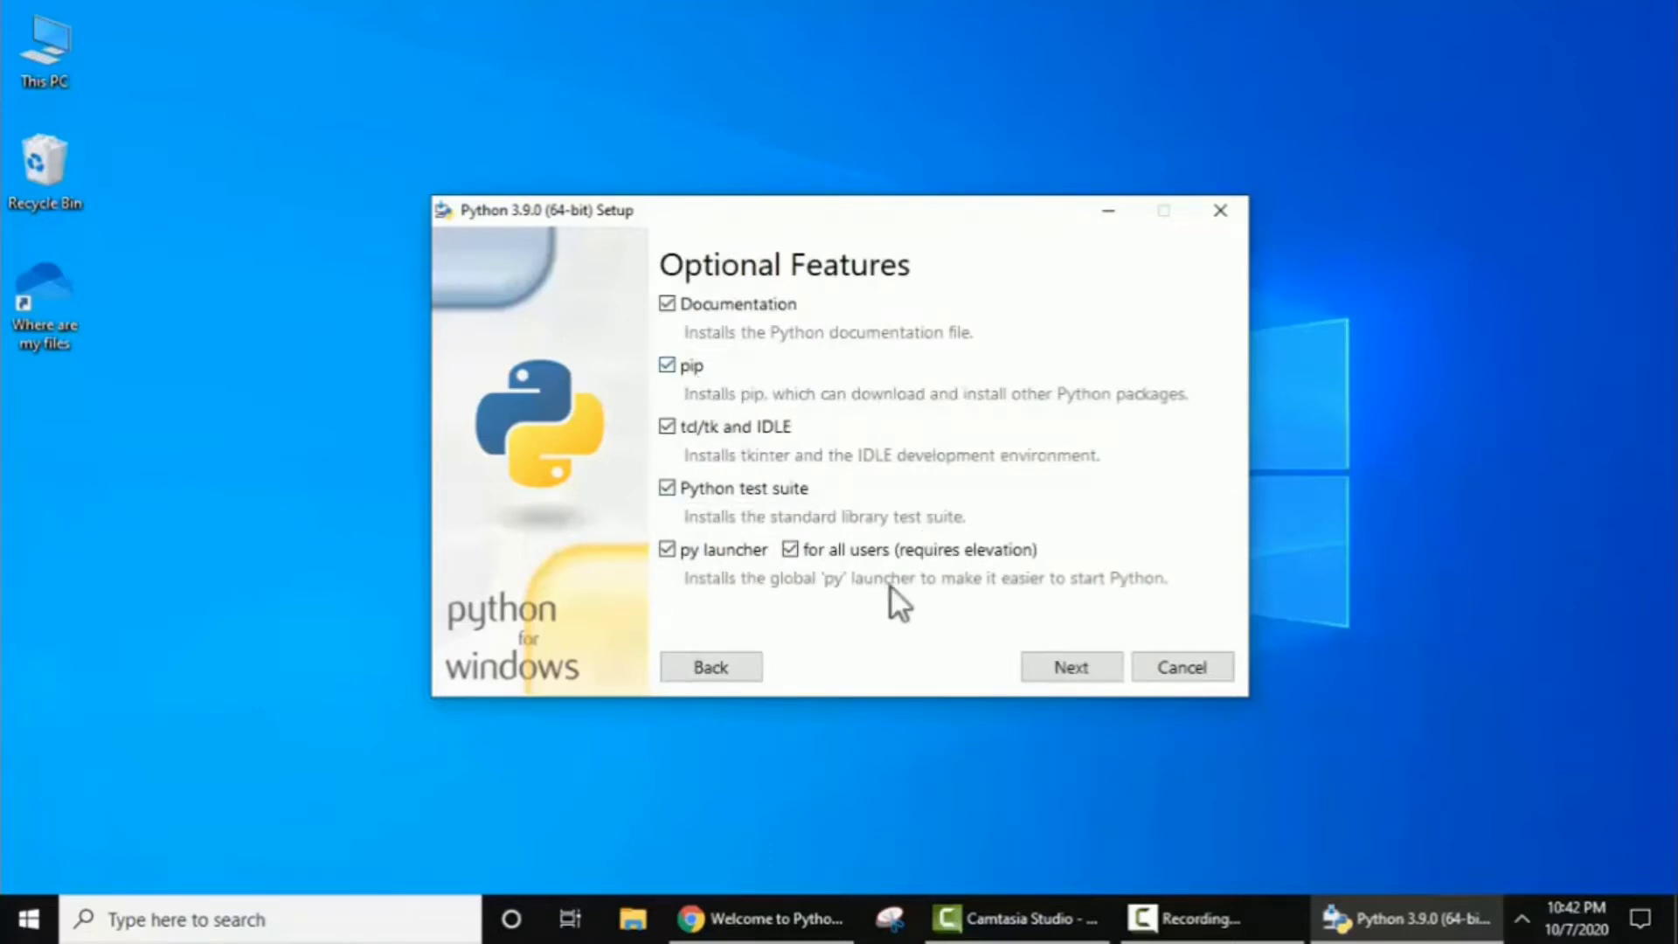
left_click(1085, 667)
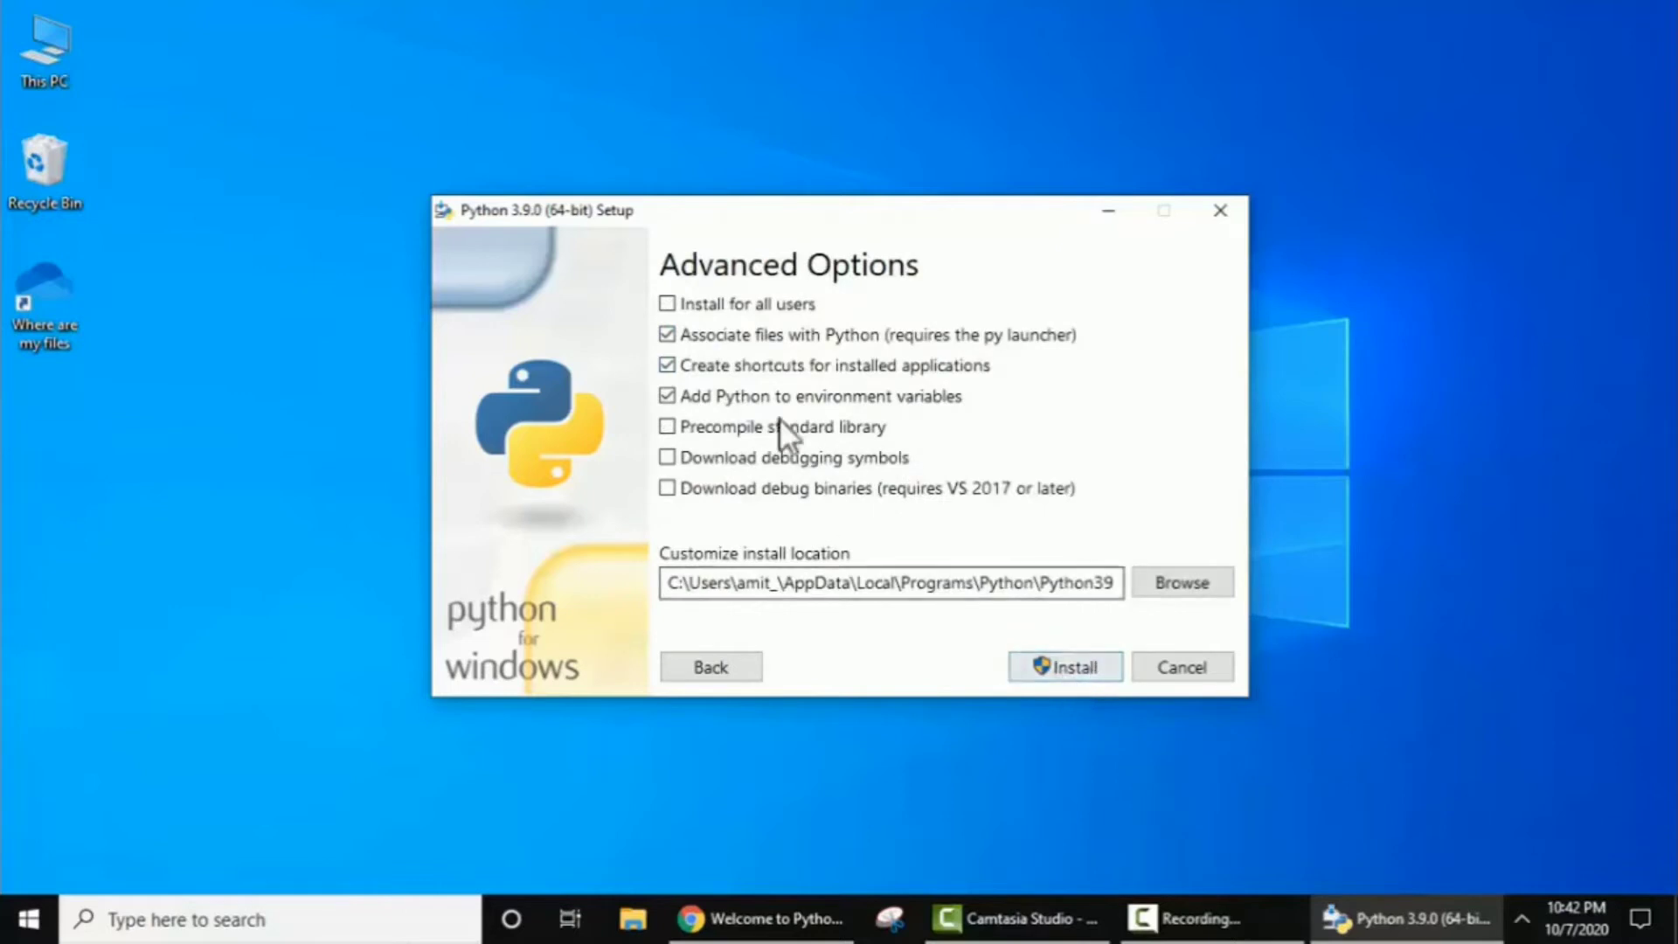
left_click(668, 305)
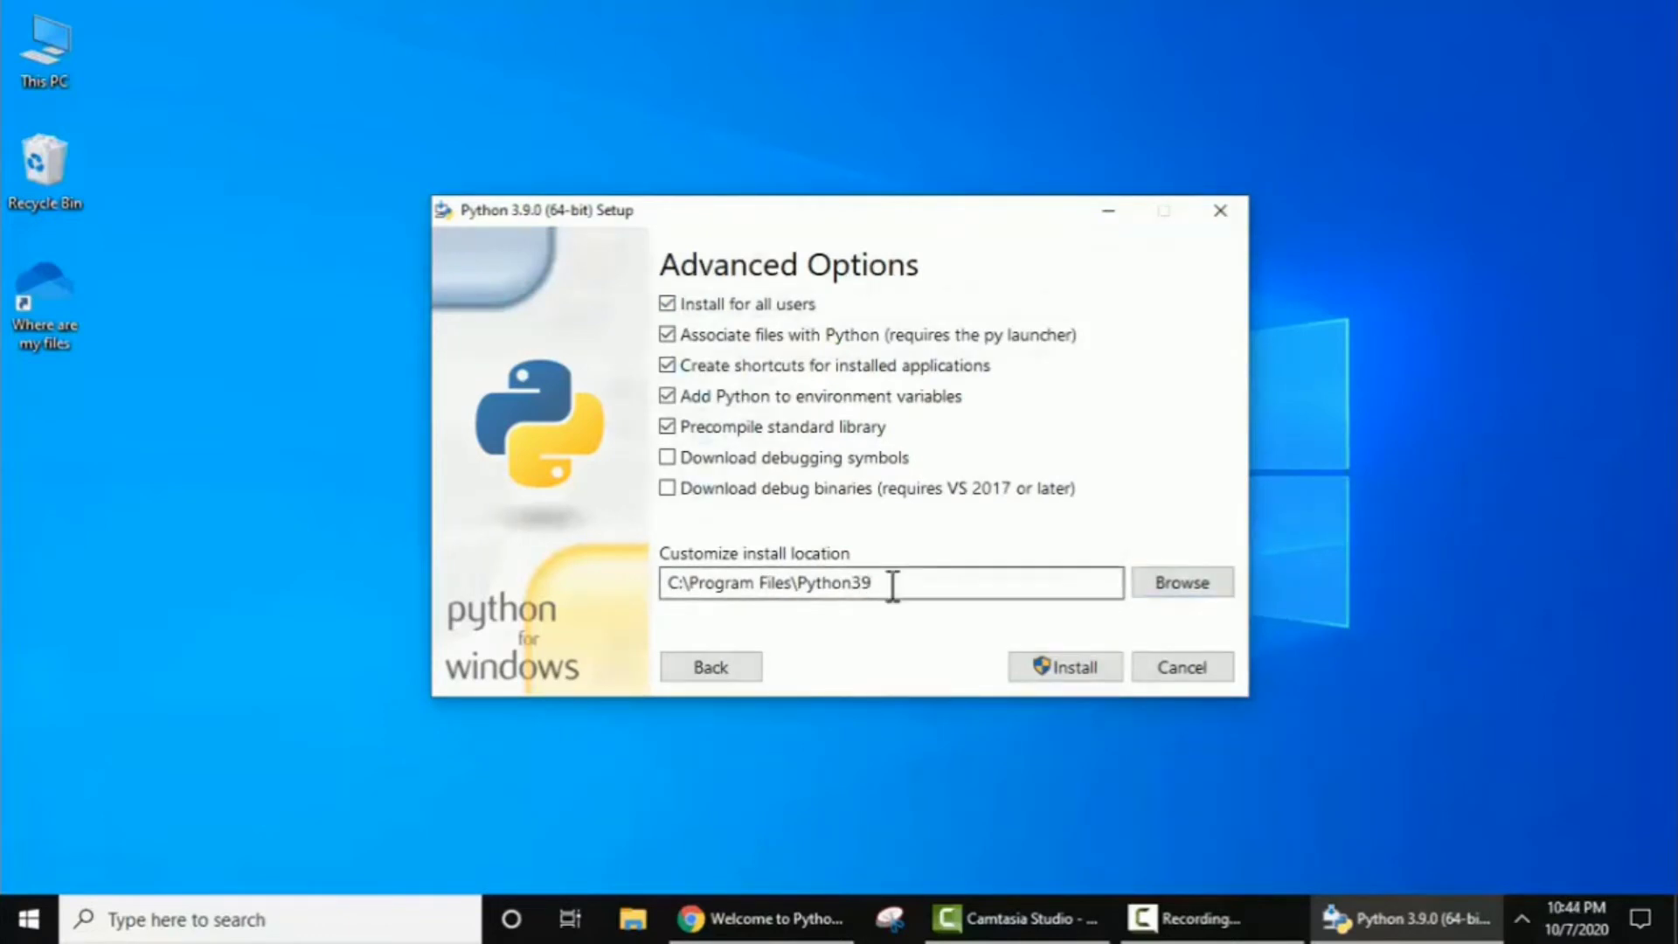
left_click(1070, 668)
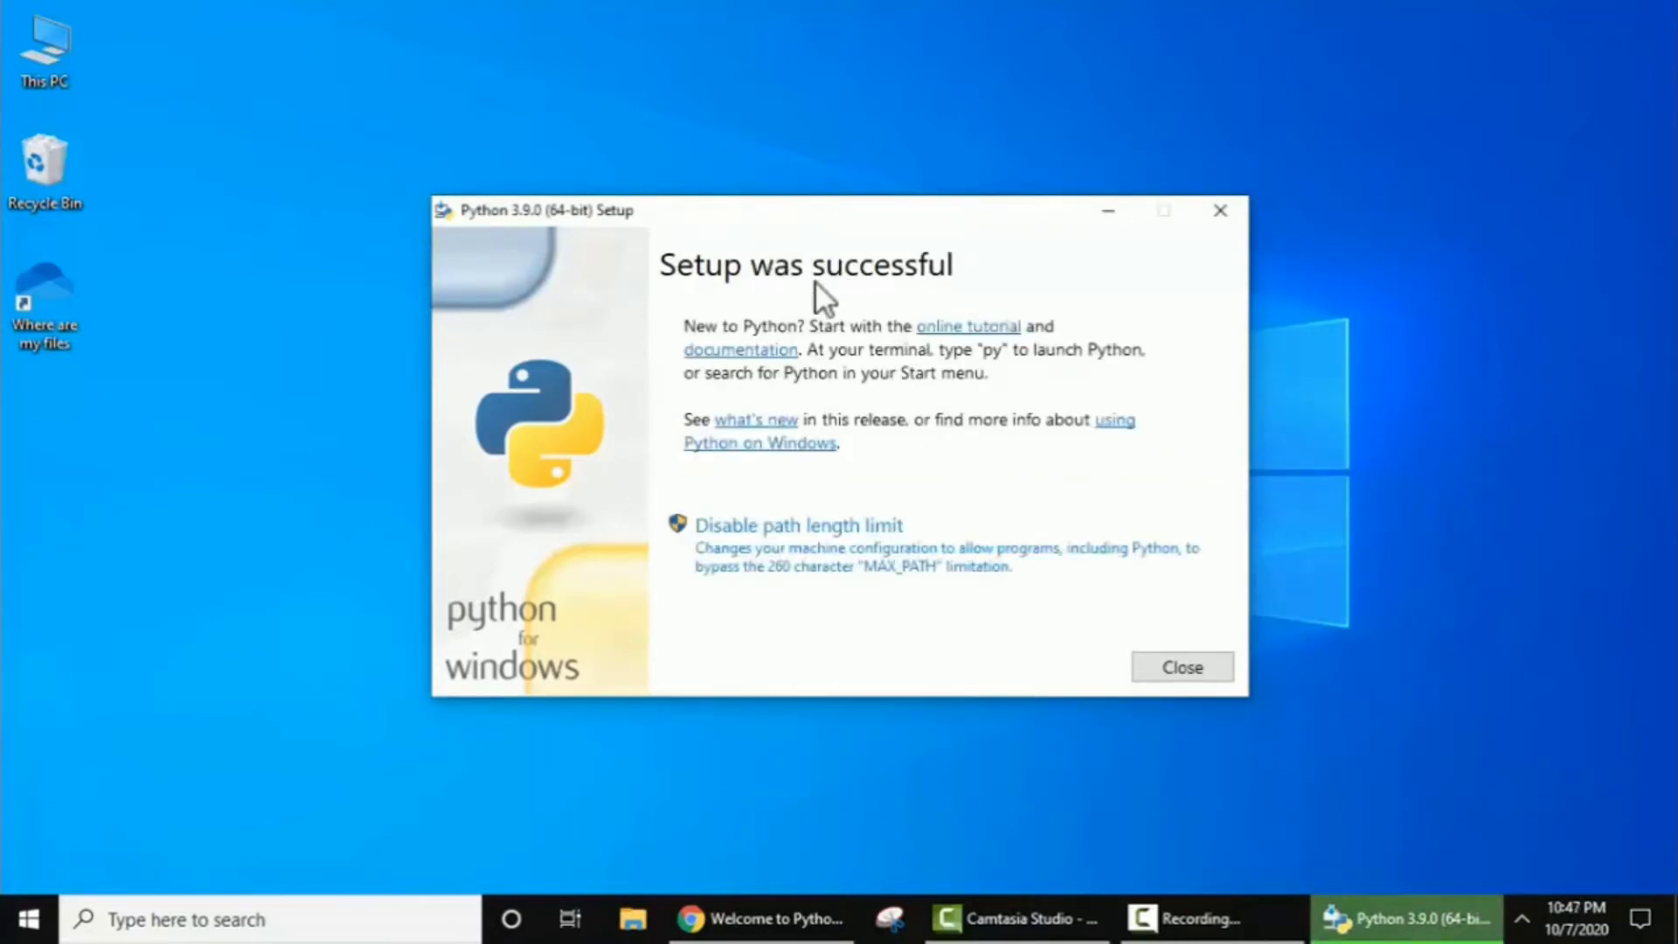
left_click(1194, 664)
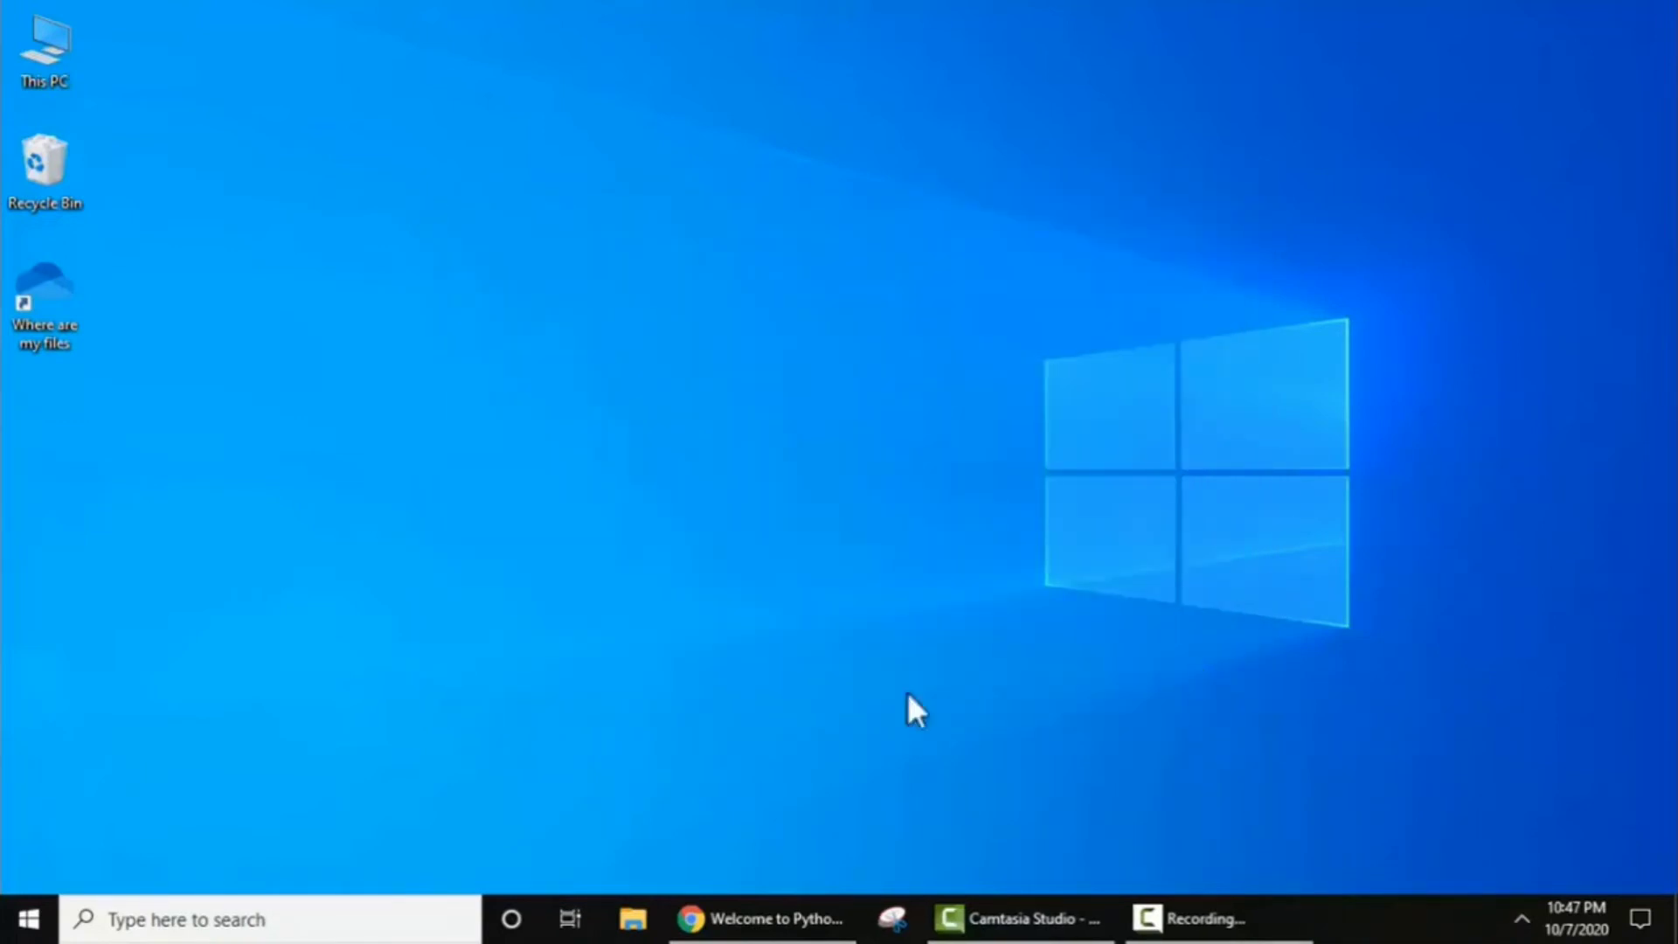
Step: Search Windows for "cmd" and open Command Prompt as administrator
left_click(28, 919)
type("cm")
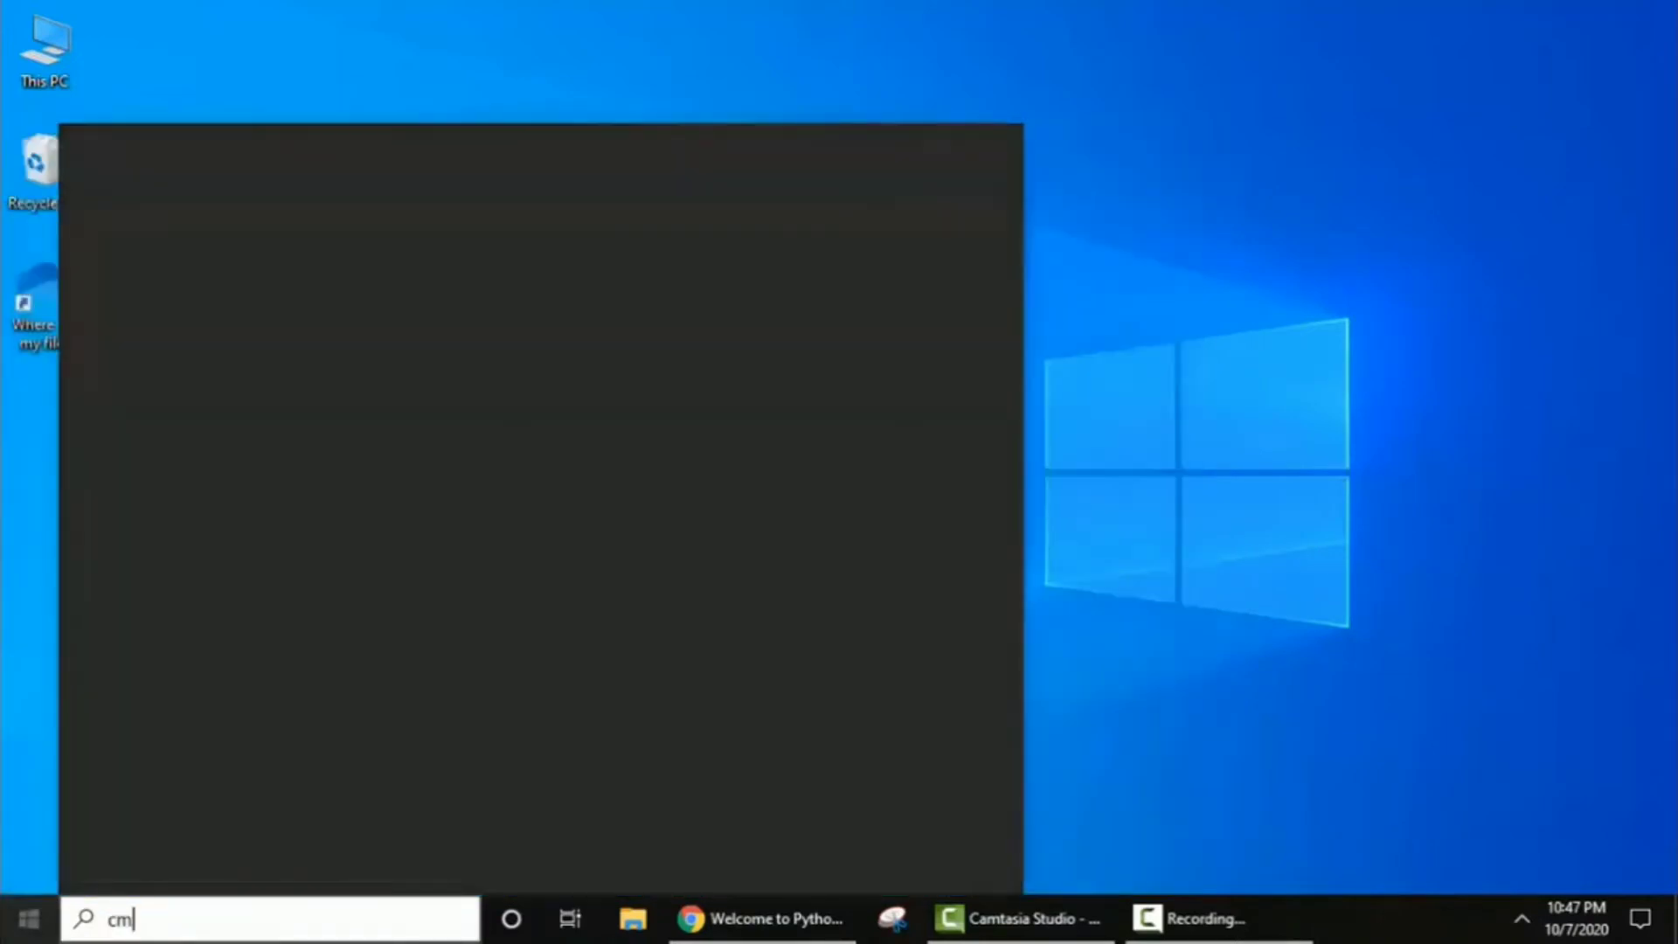
type("d")
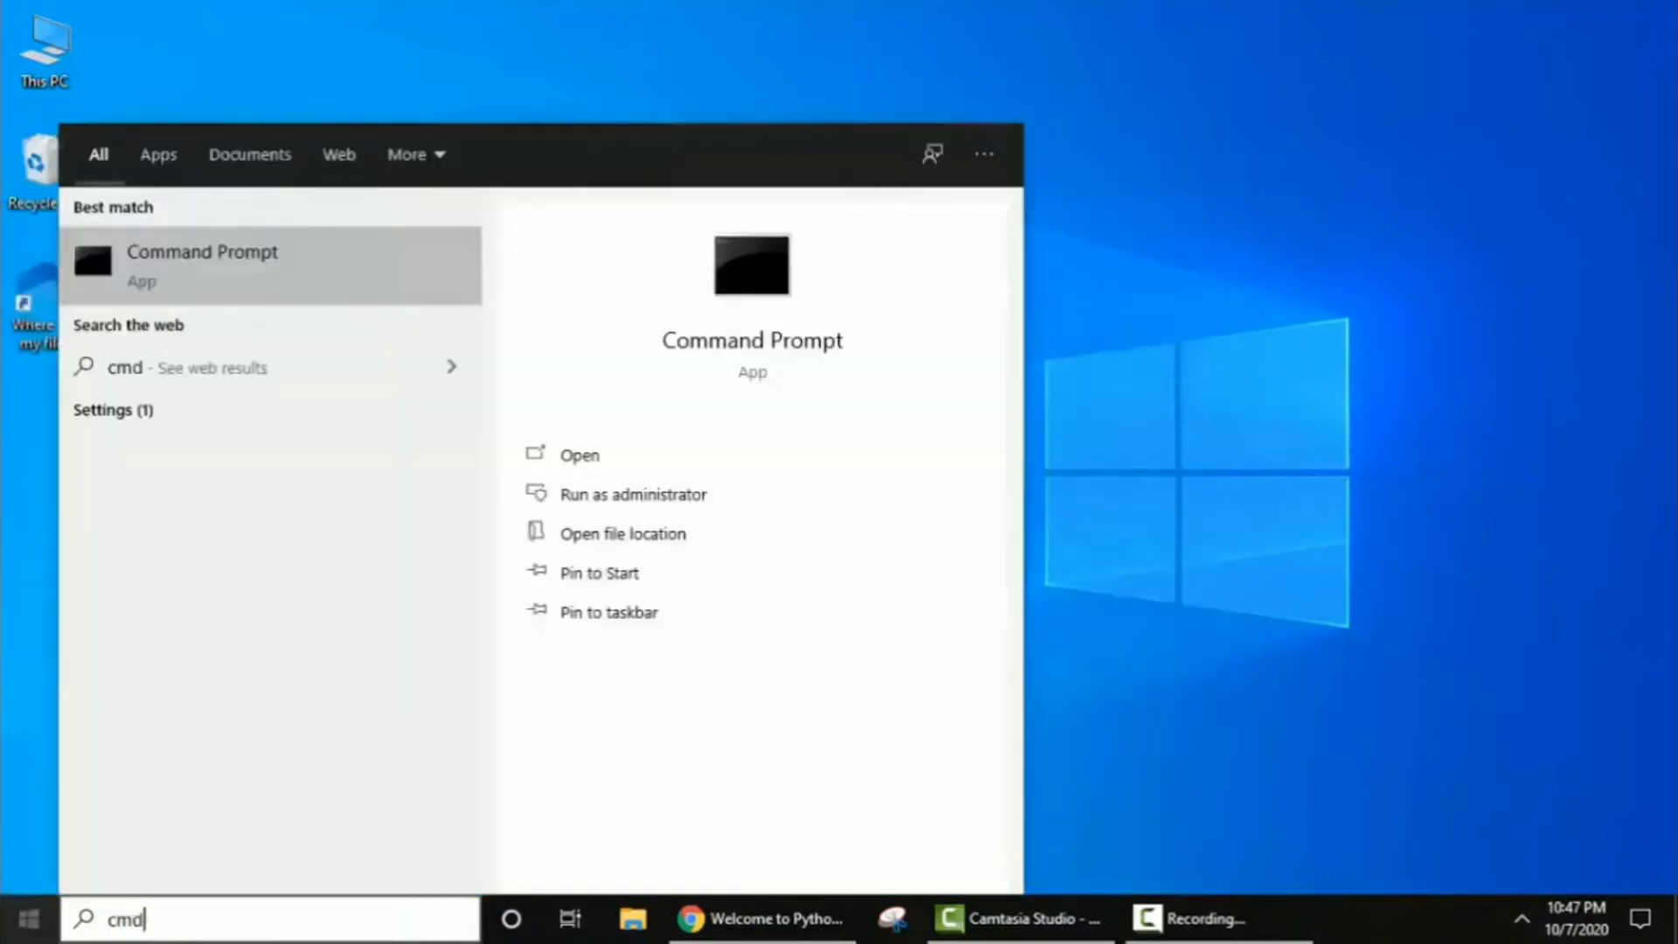
right_click(296, 278)
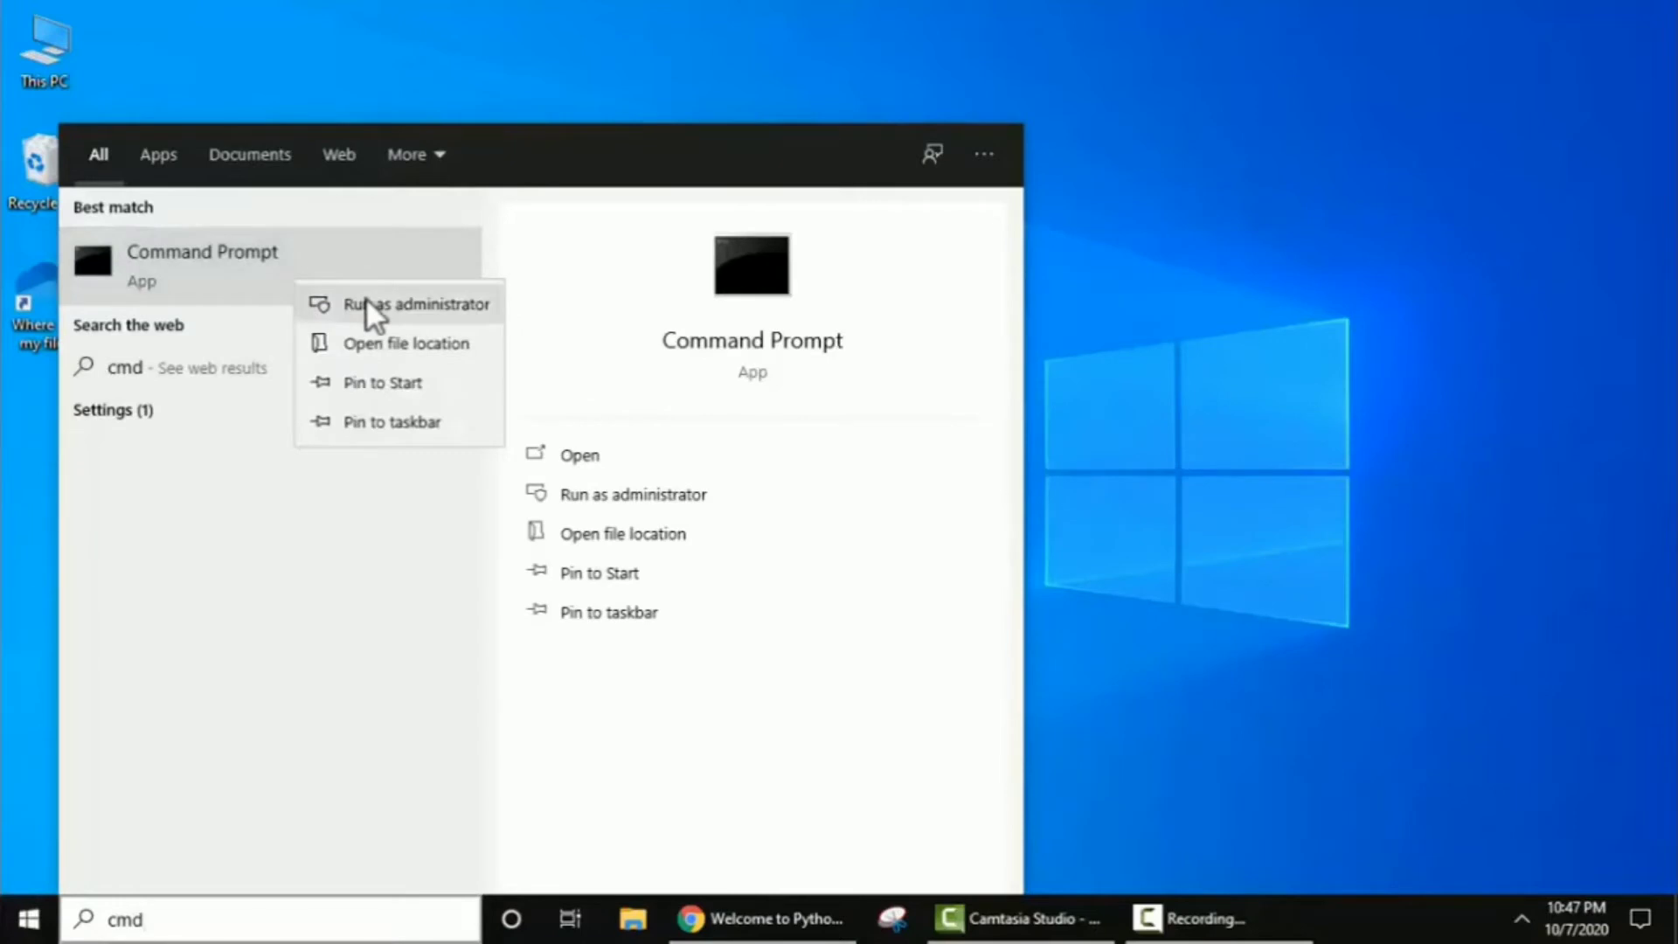
left_click(369, 303)
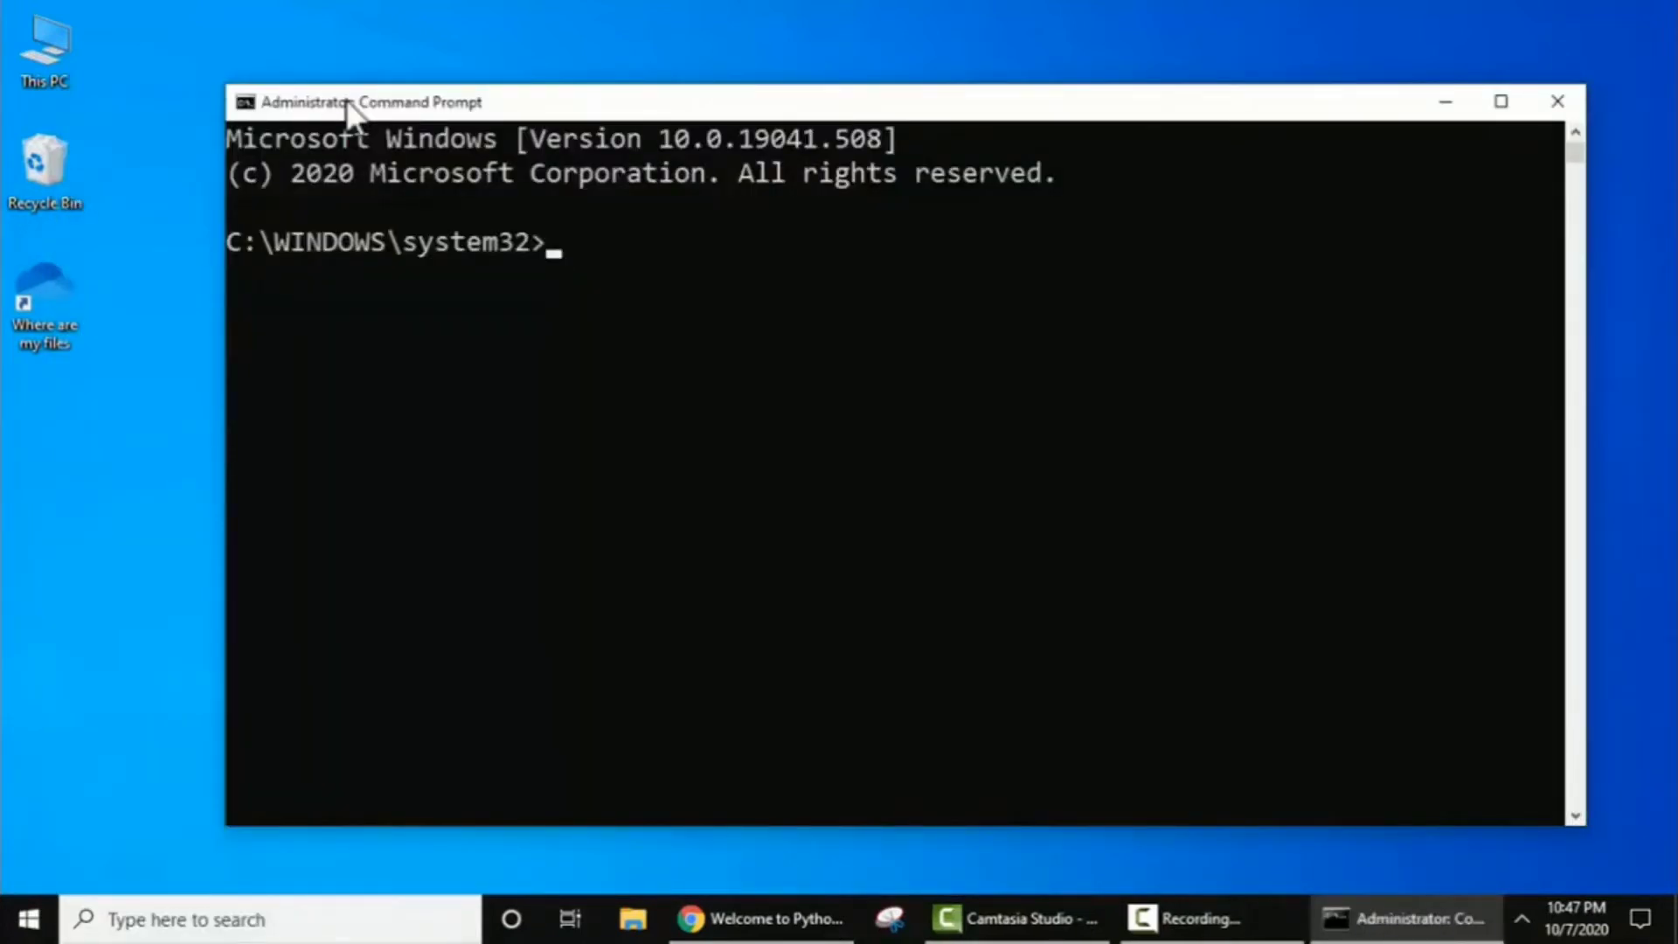
Step: Check the installed Python version with "python --version" and minimize the Command Prompt window
type("python --version")
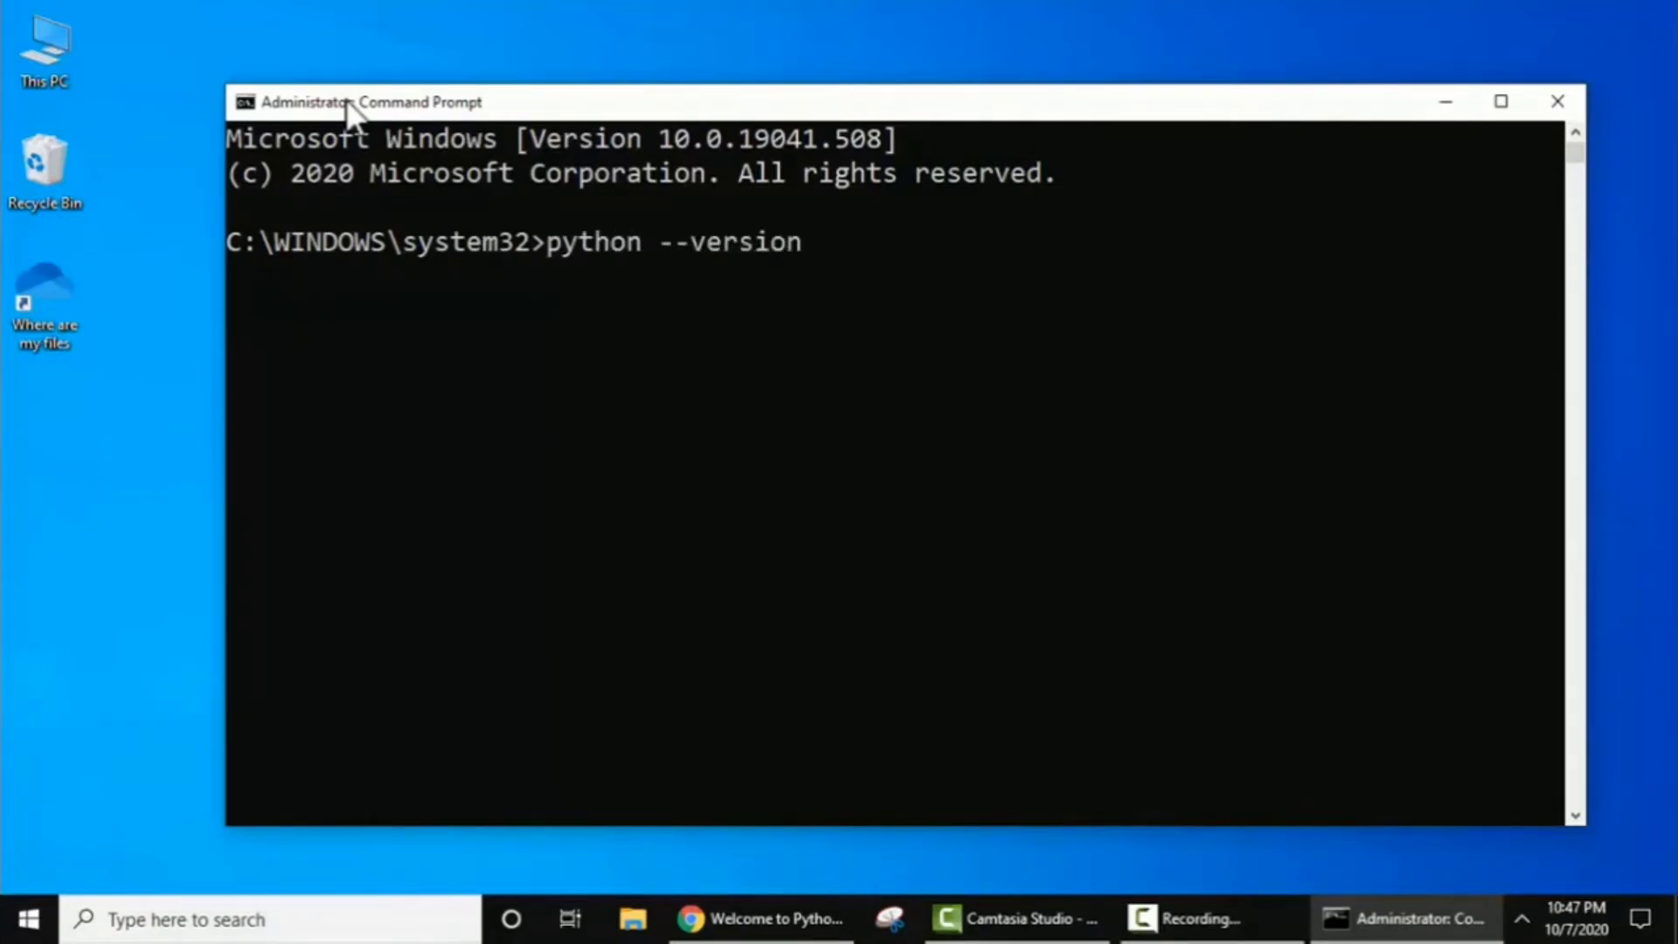
key("Return")
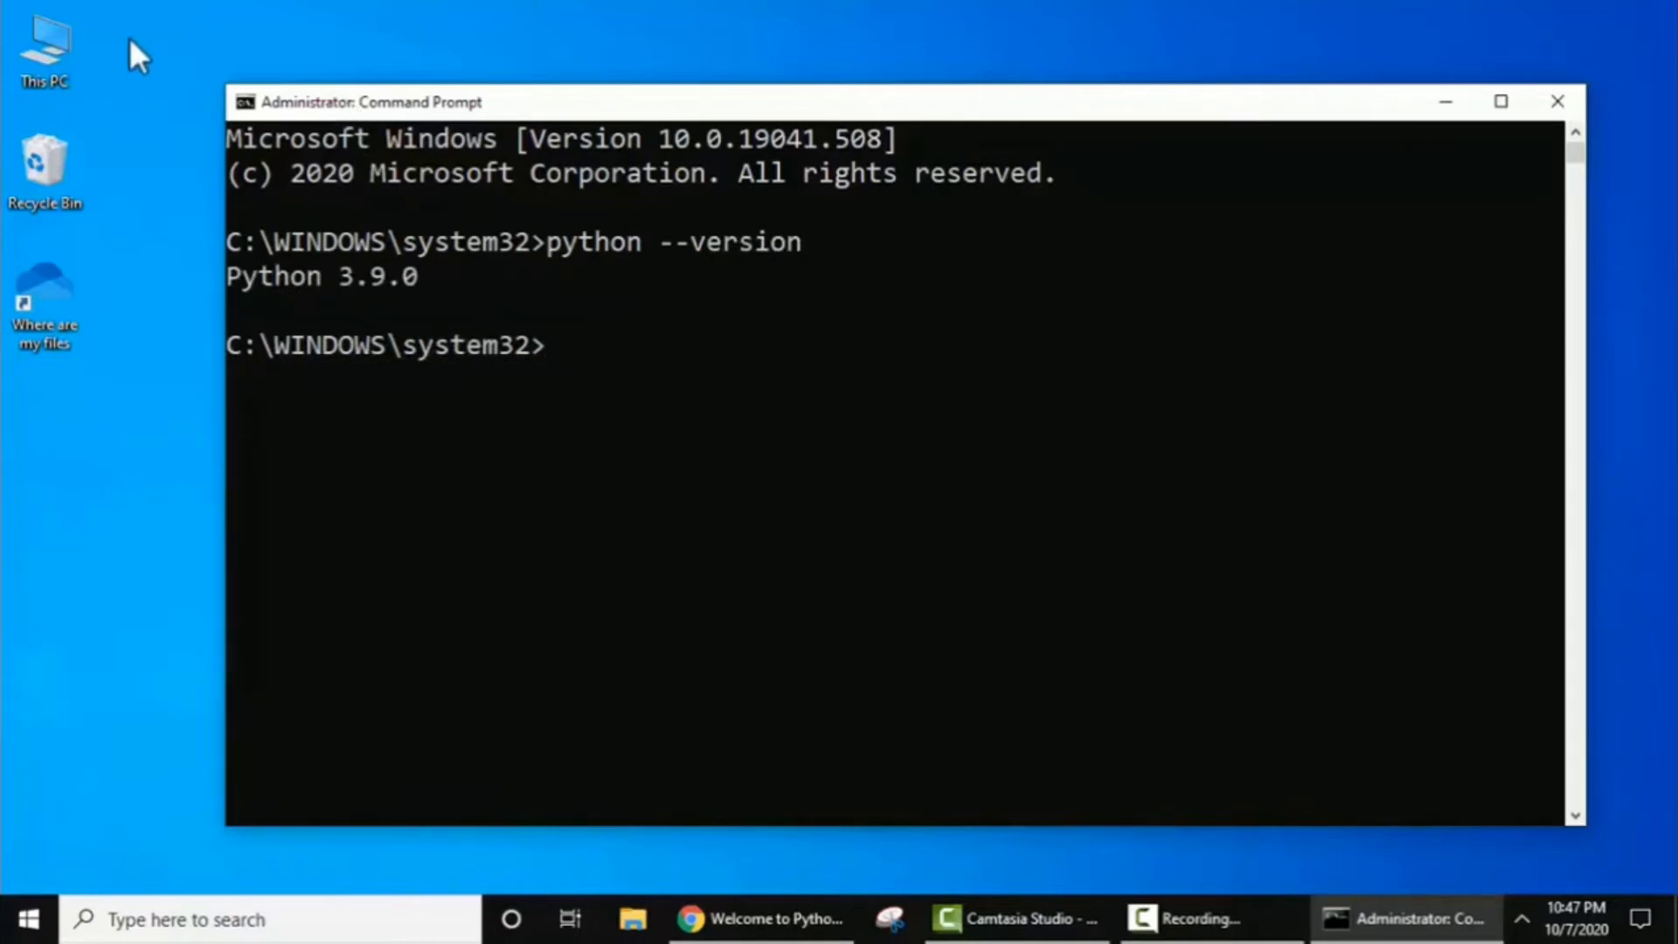
left_click(1444, 106)
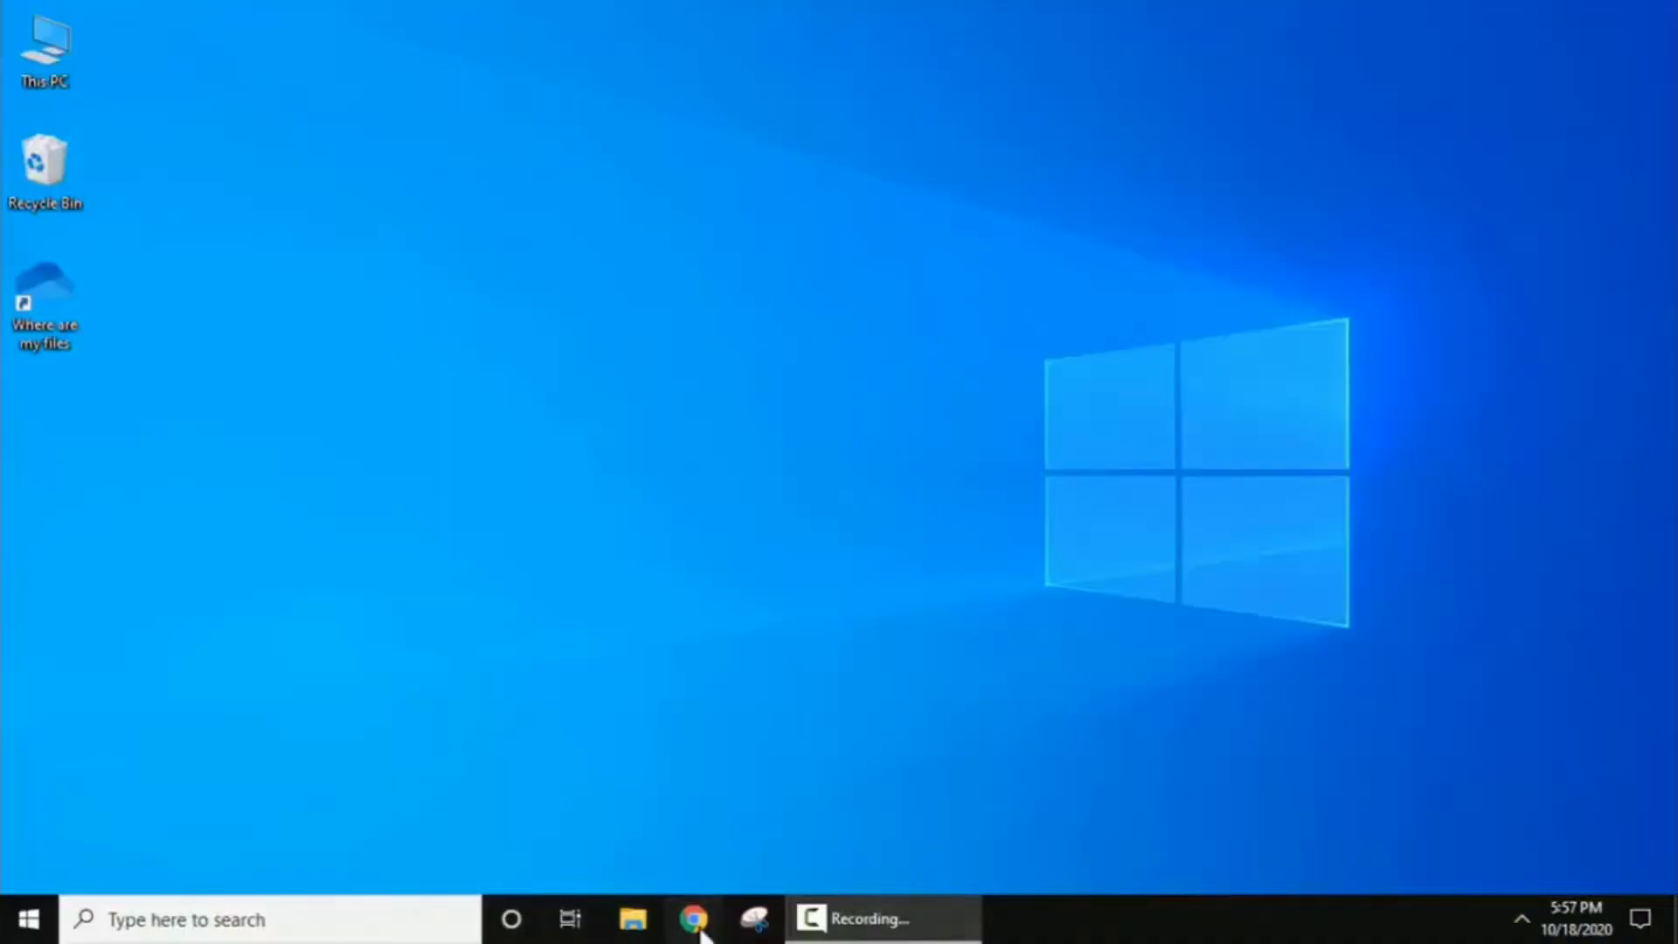
Step: Switch to Chrome, search Google for "pycharm" and open the JetBrains PyCharm page
left_click(695, 925)
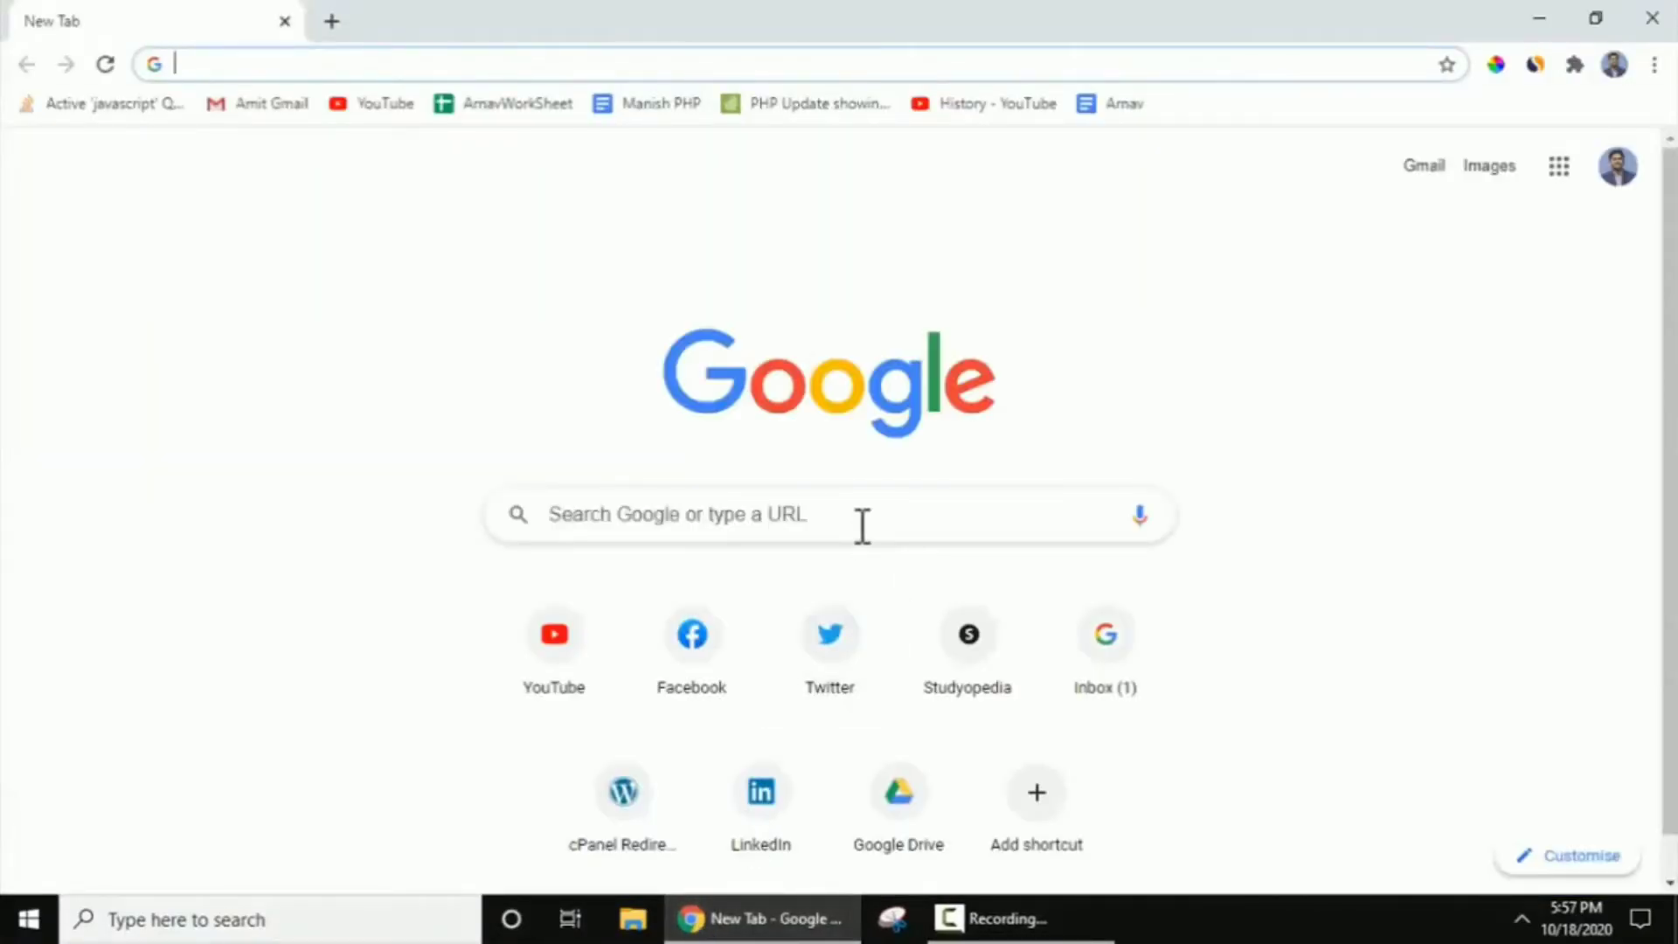
left_click(863, 526)
type("pycharm")
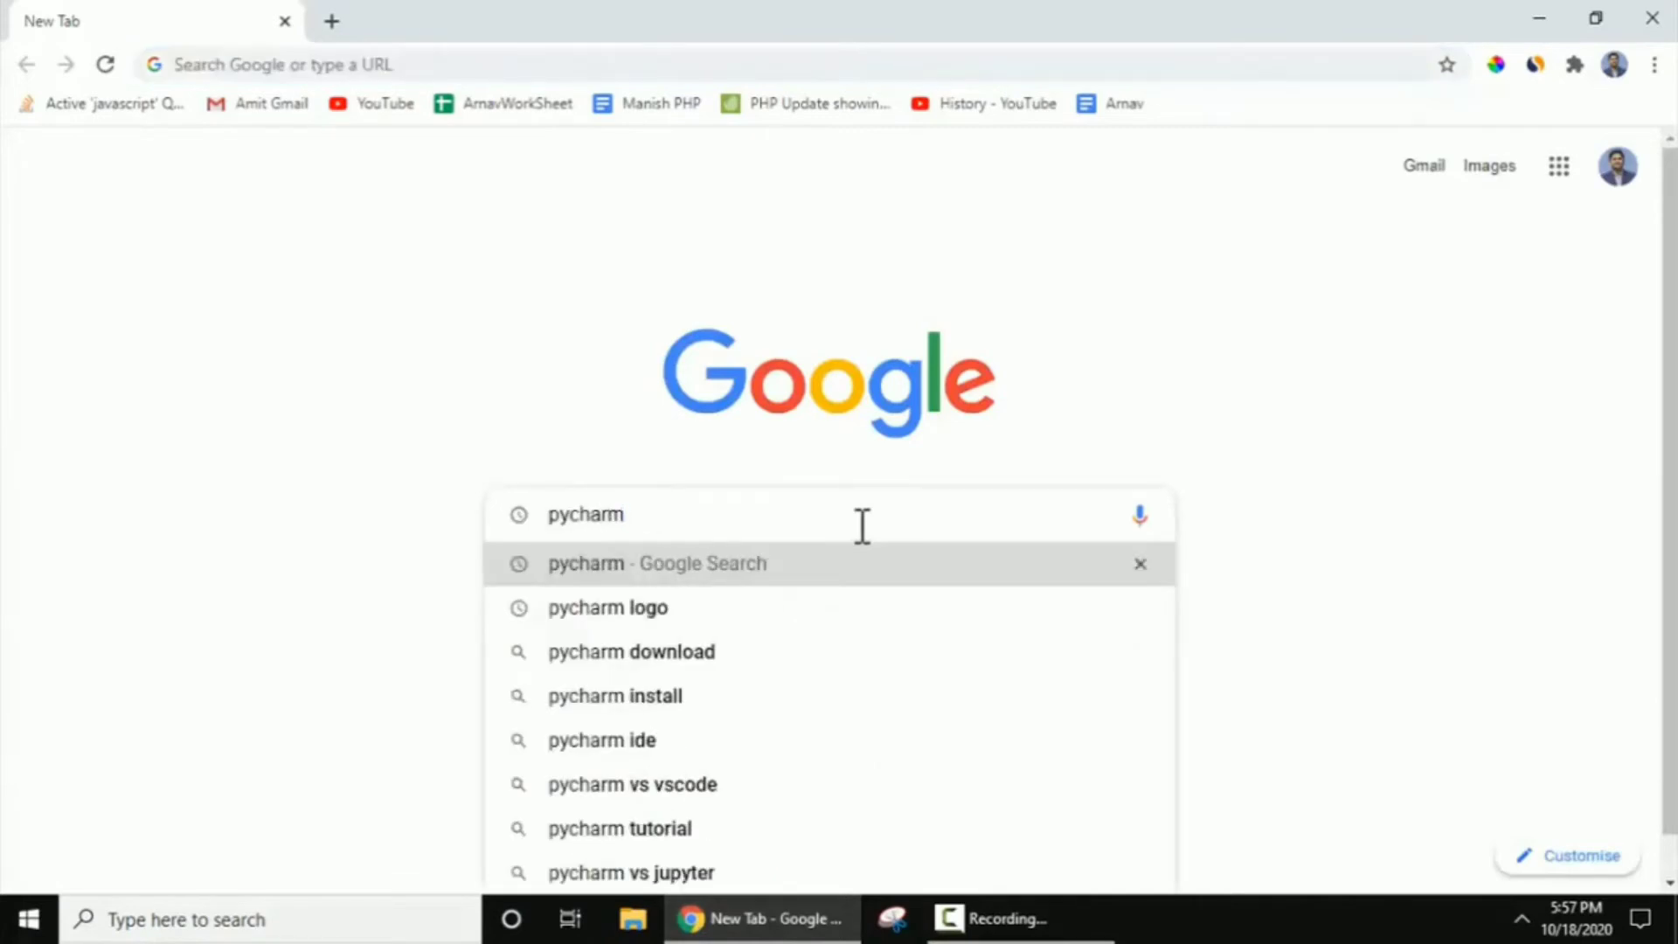
key("Return")
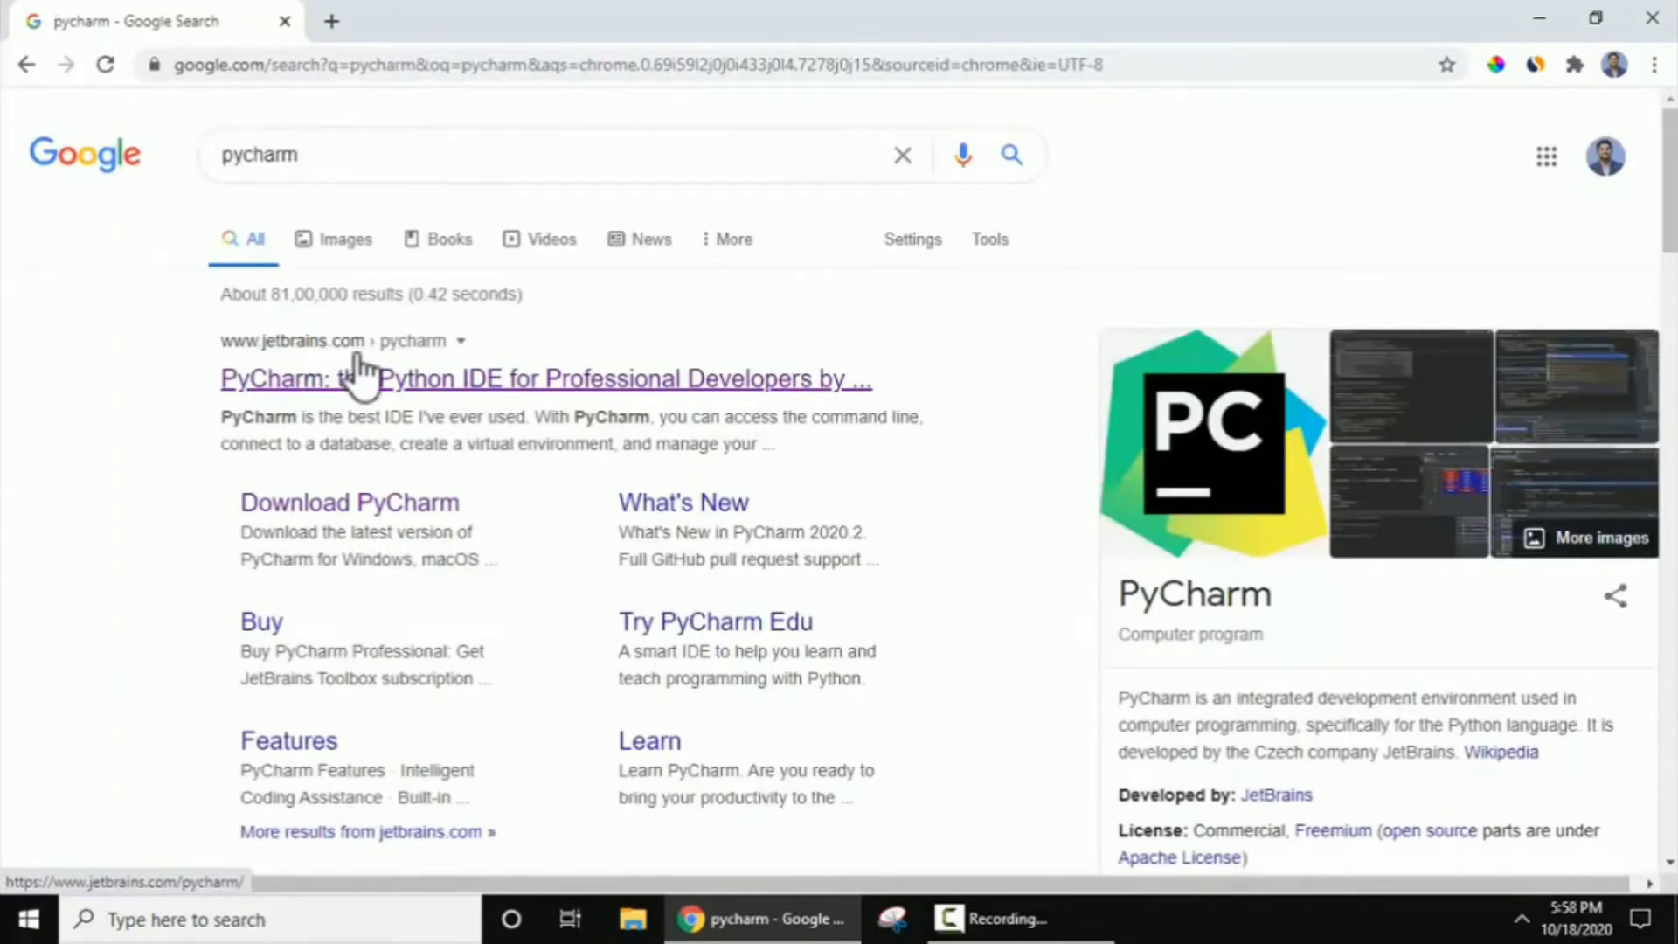
left_click(491, 377)
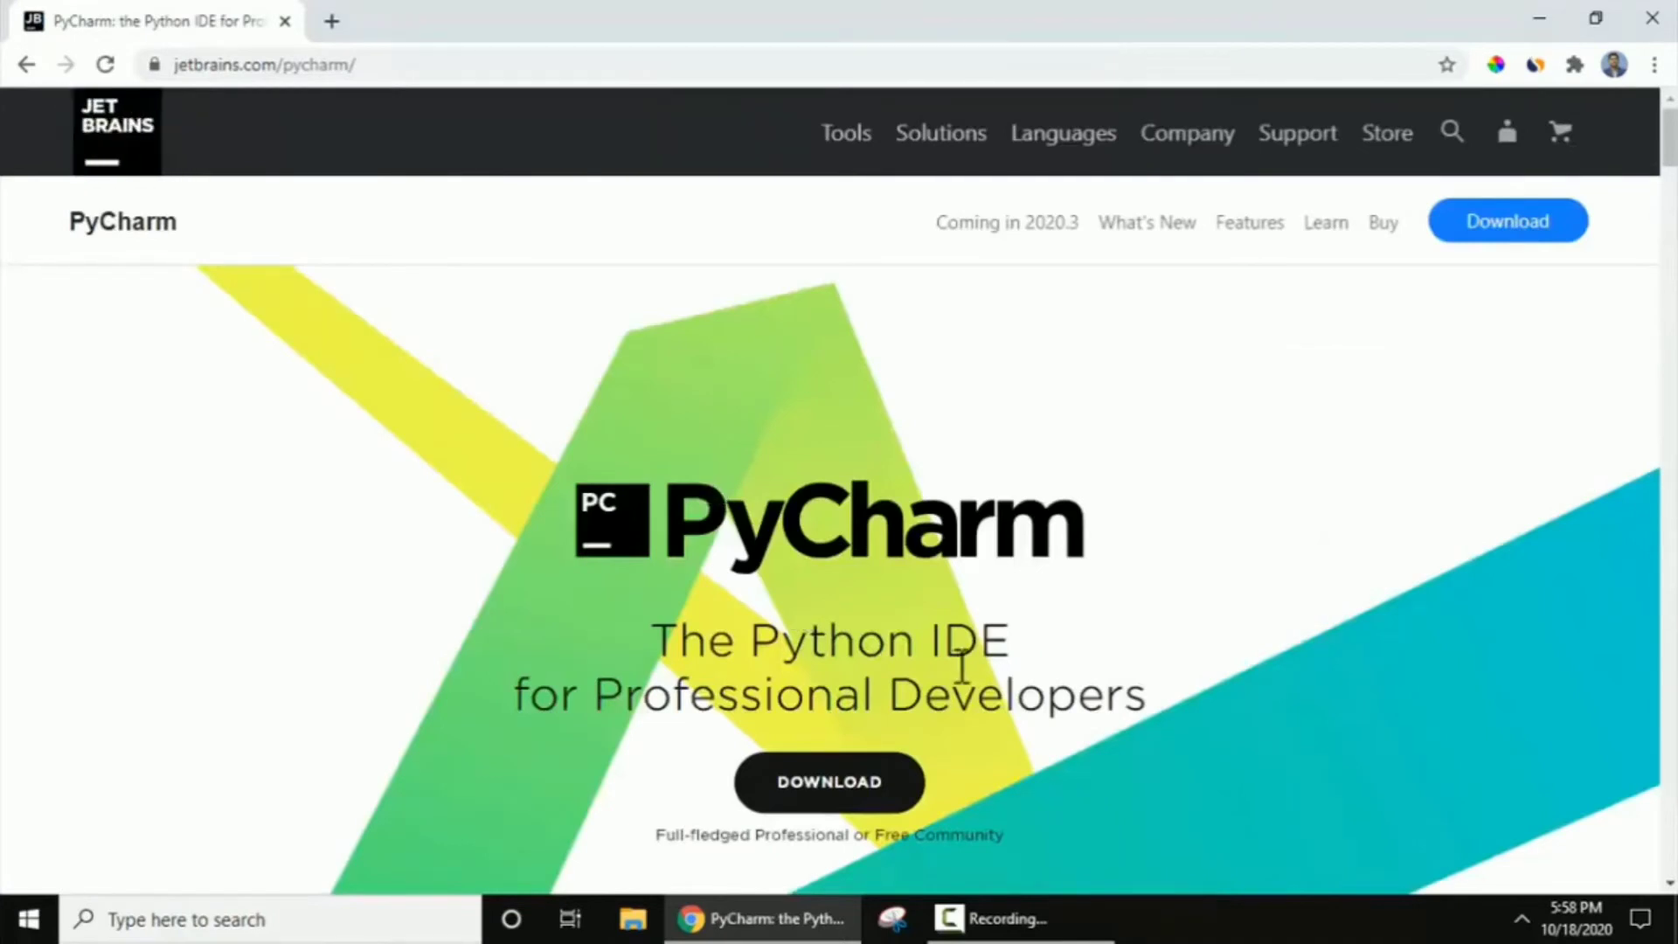
Step: Download the free PyCharm Community edition for Windows and launch its installer, clearing the browser out of view
left_click(846, 790)
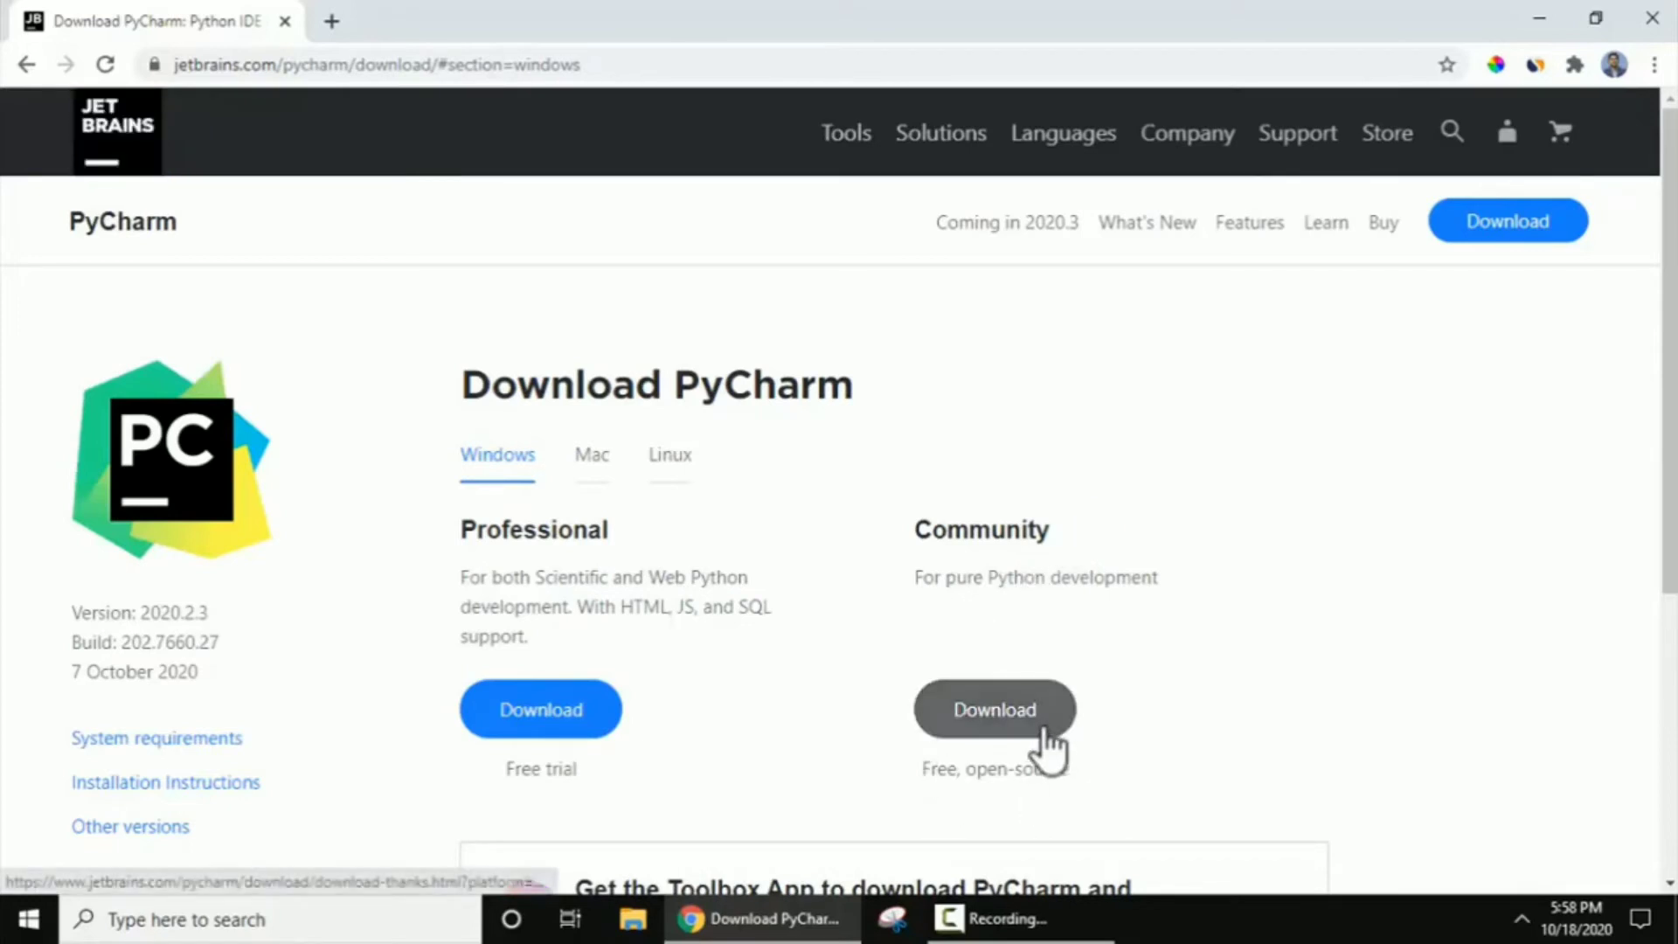
left_click(996, 709)
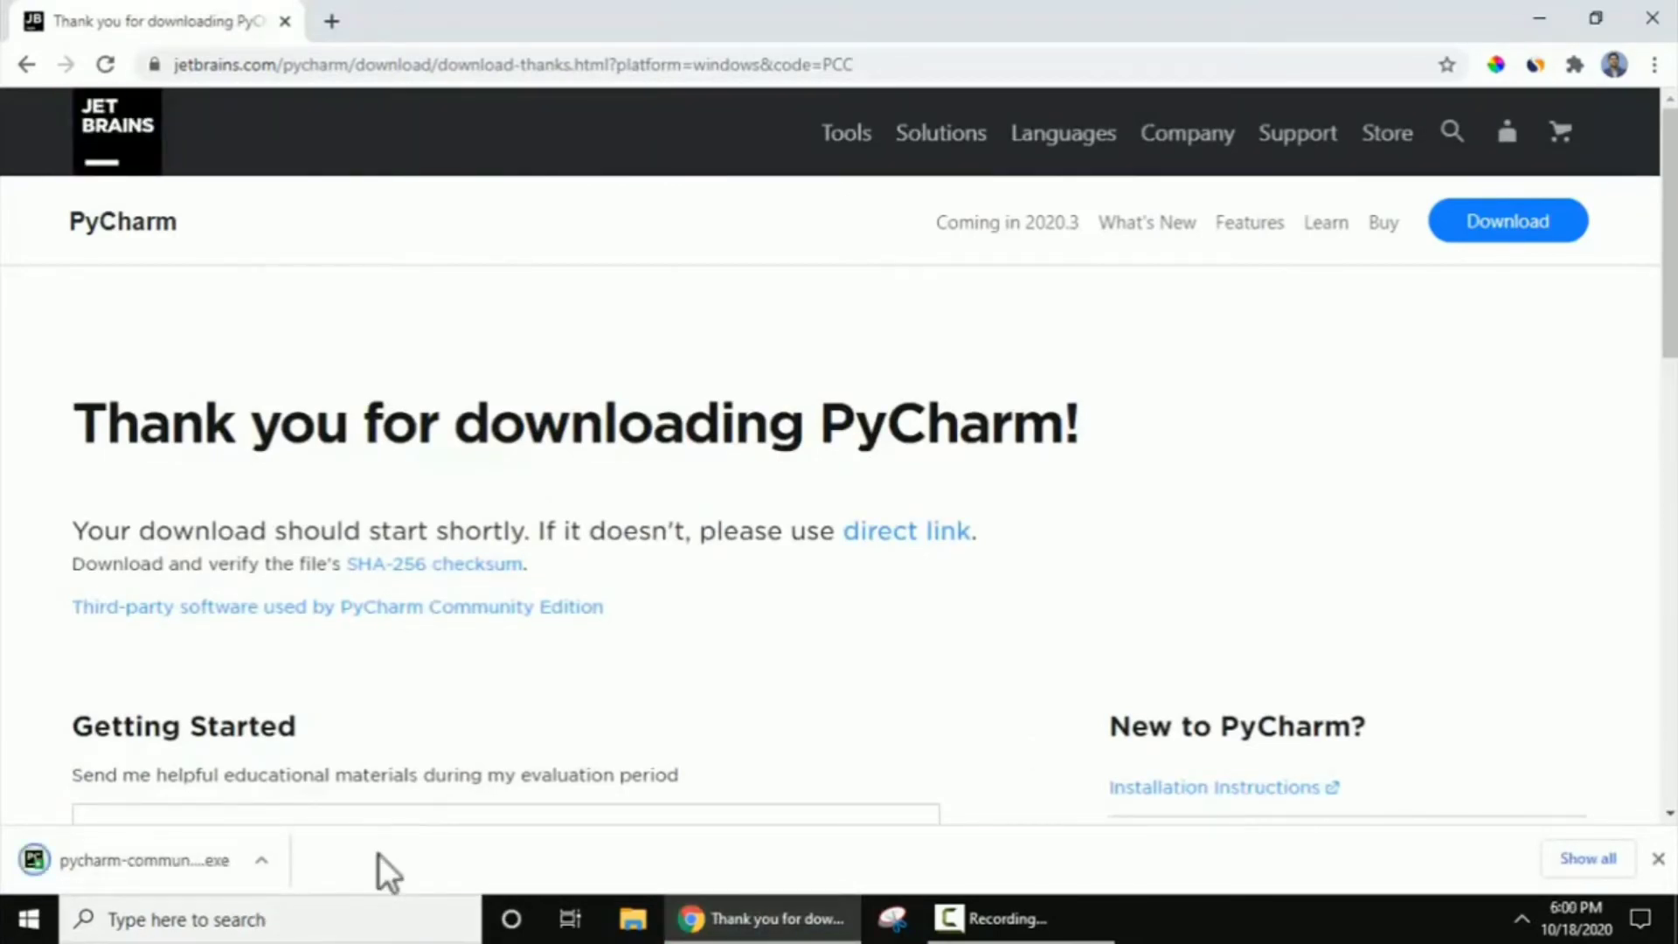
left_click(261, 862)
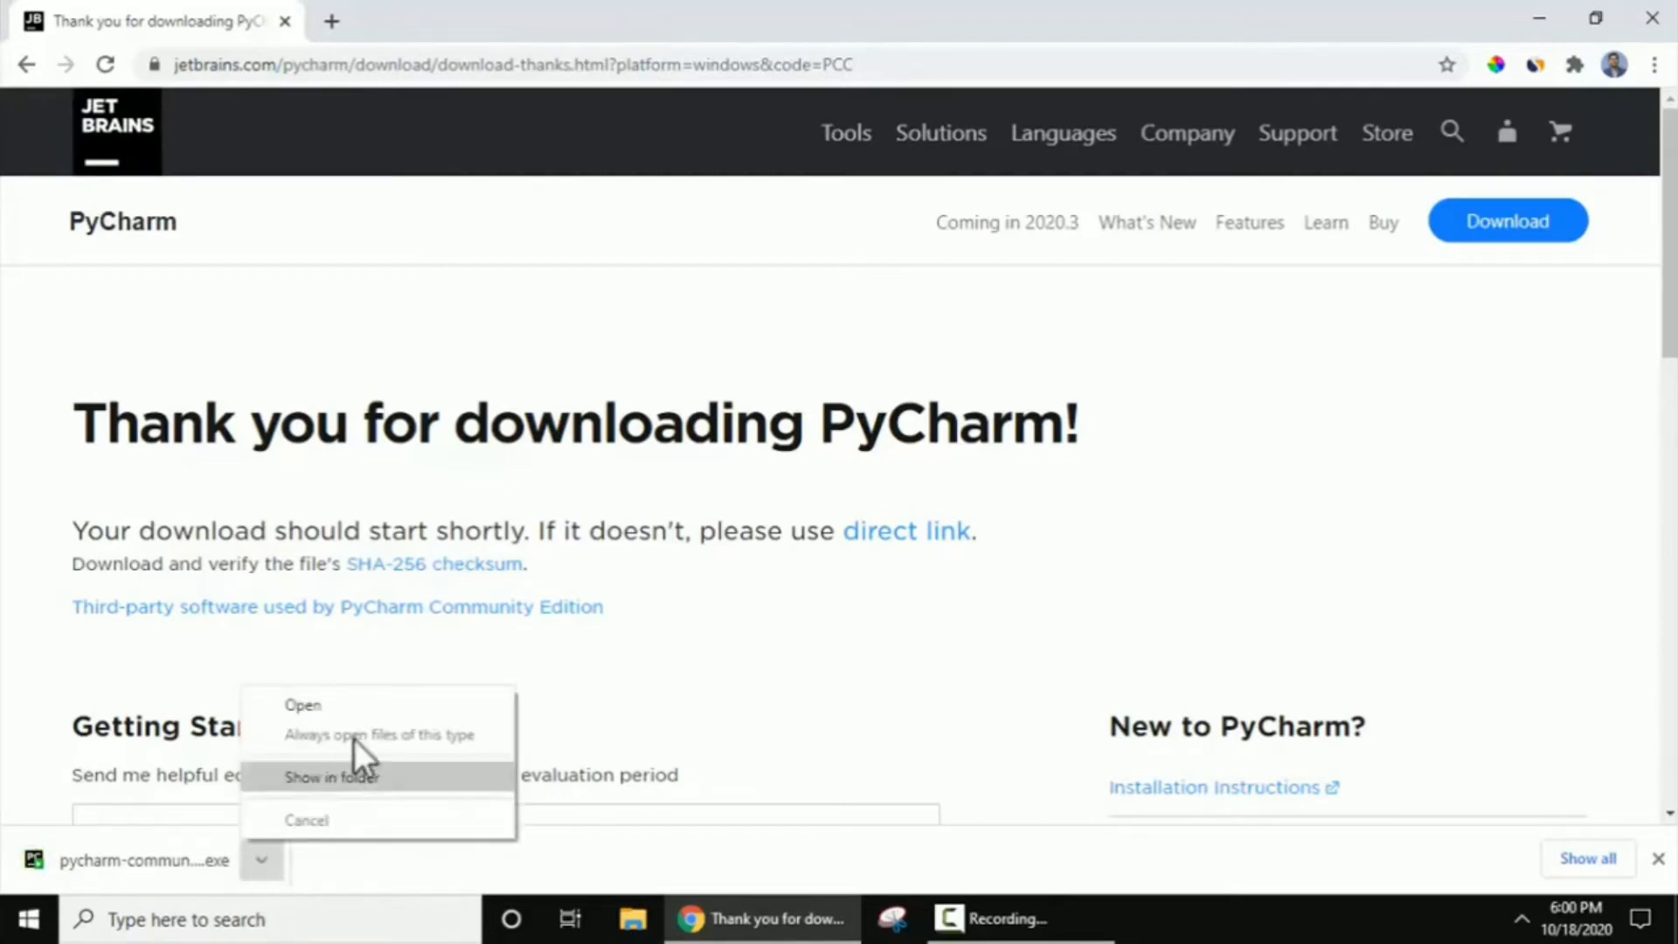
left_click(398, 704)
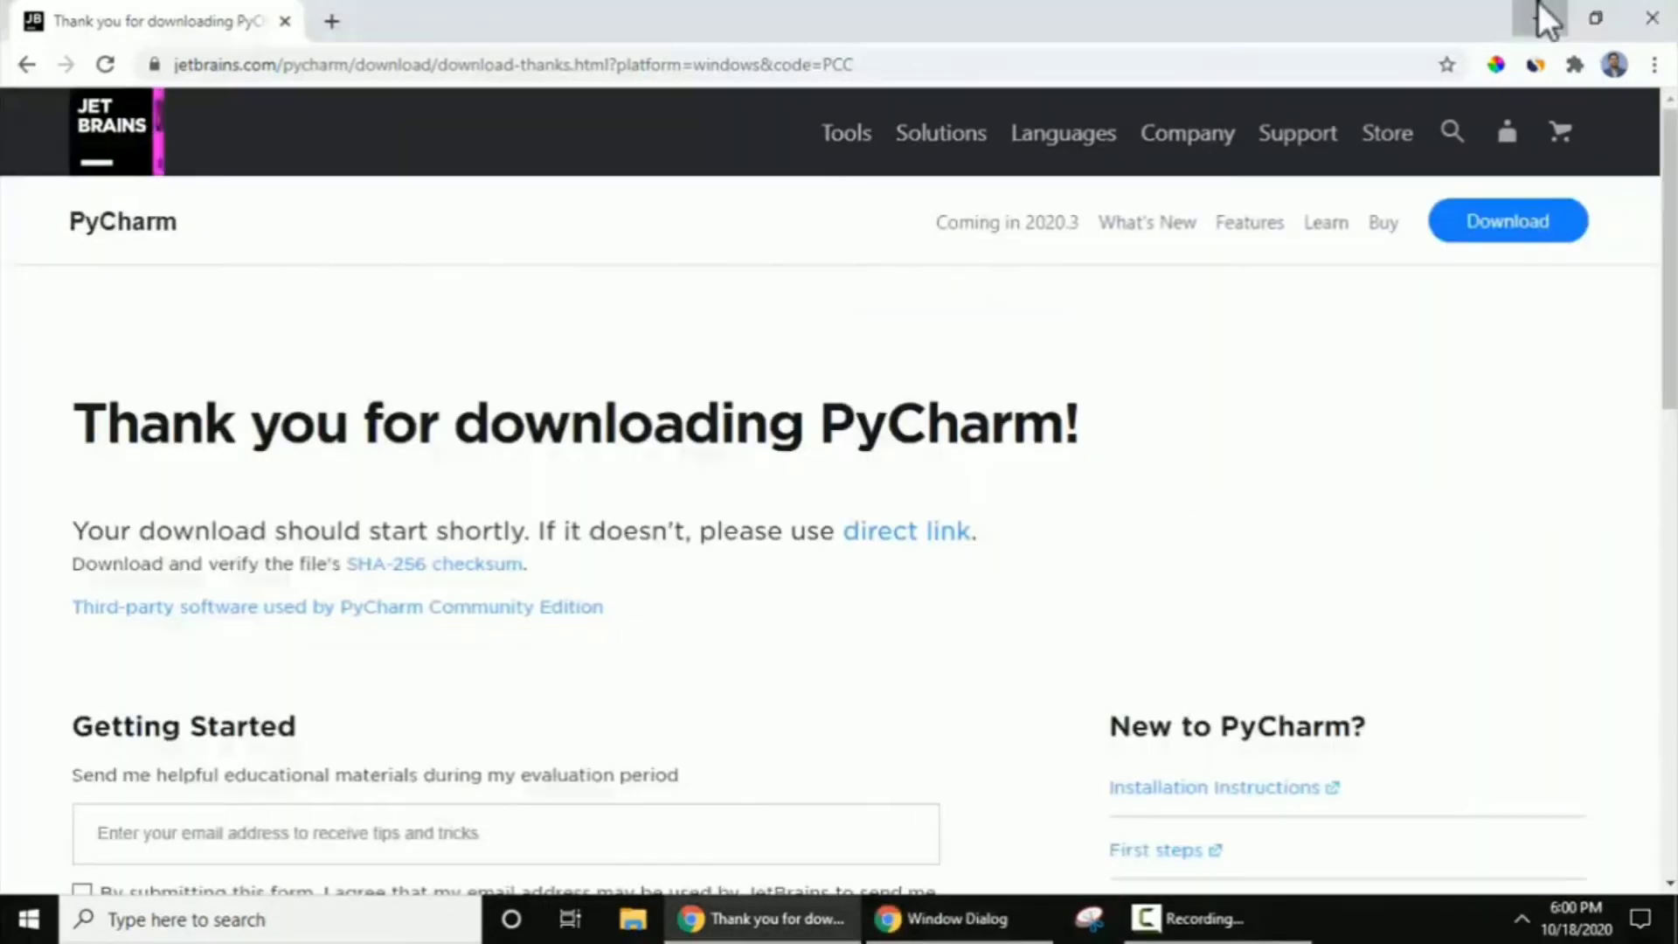
left_click(1537, 18)
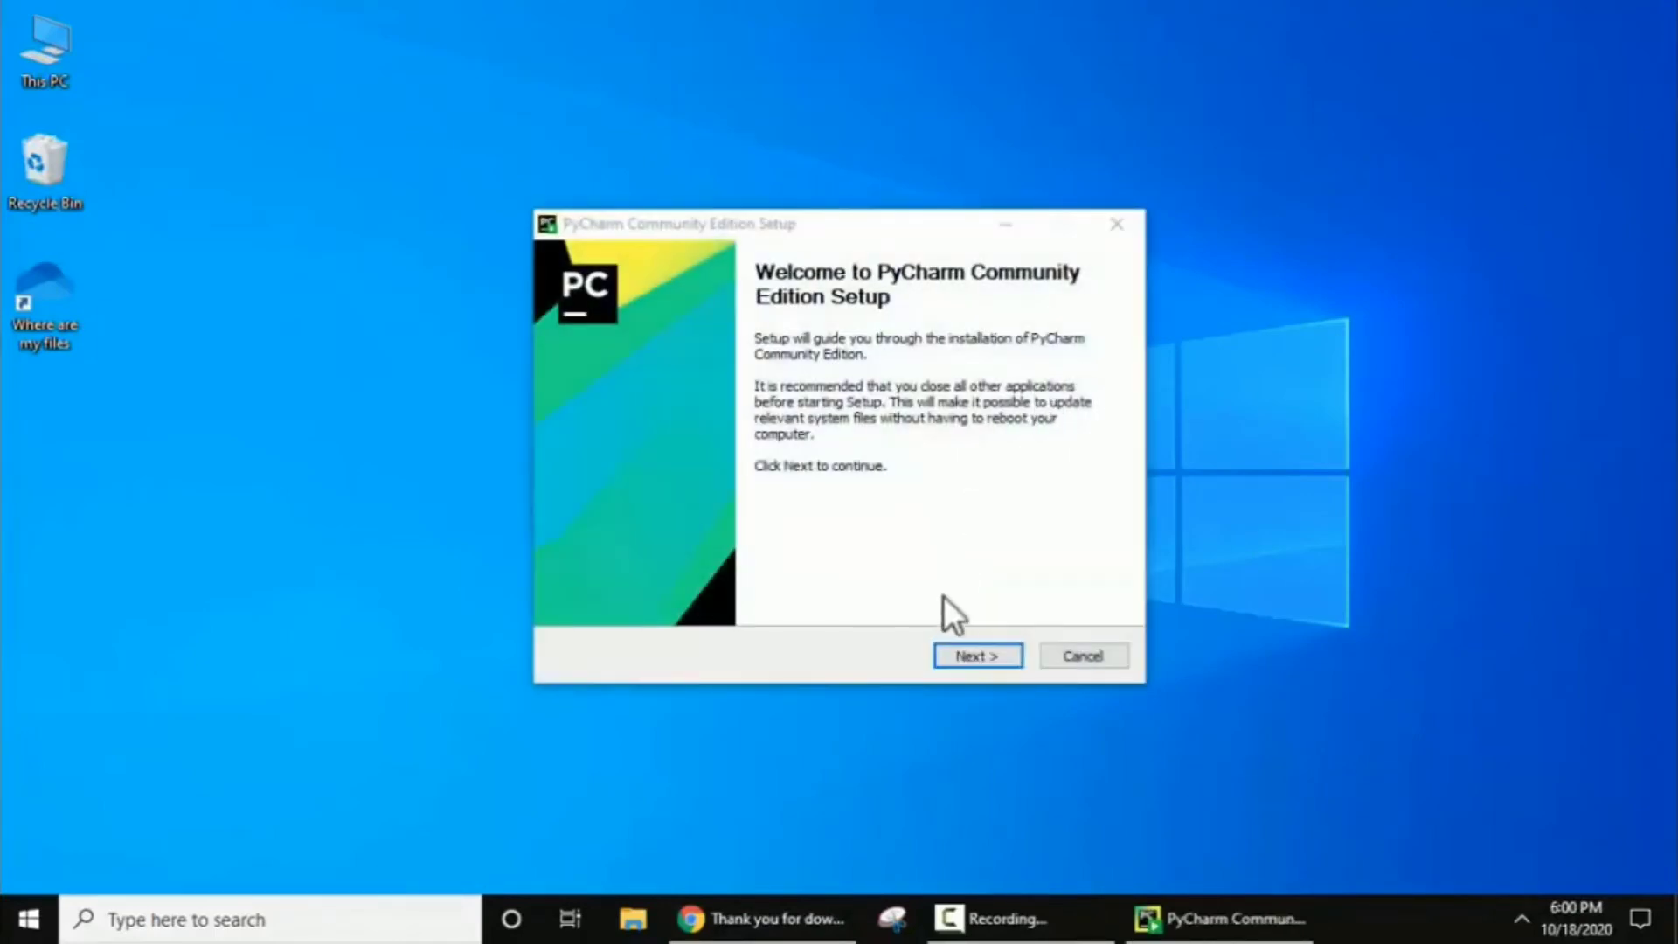
Step: Install PyCharm Community Edition in the default destination folder with a 64-bit launcher desktop shortcut and the JetBrains Start Menu folder
left_click(996, 658)
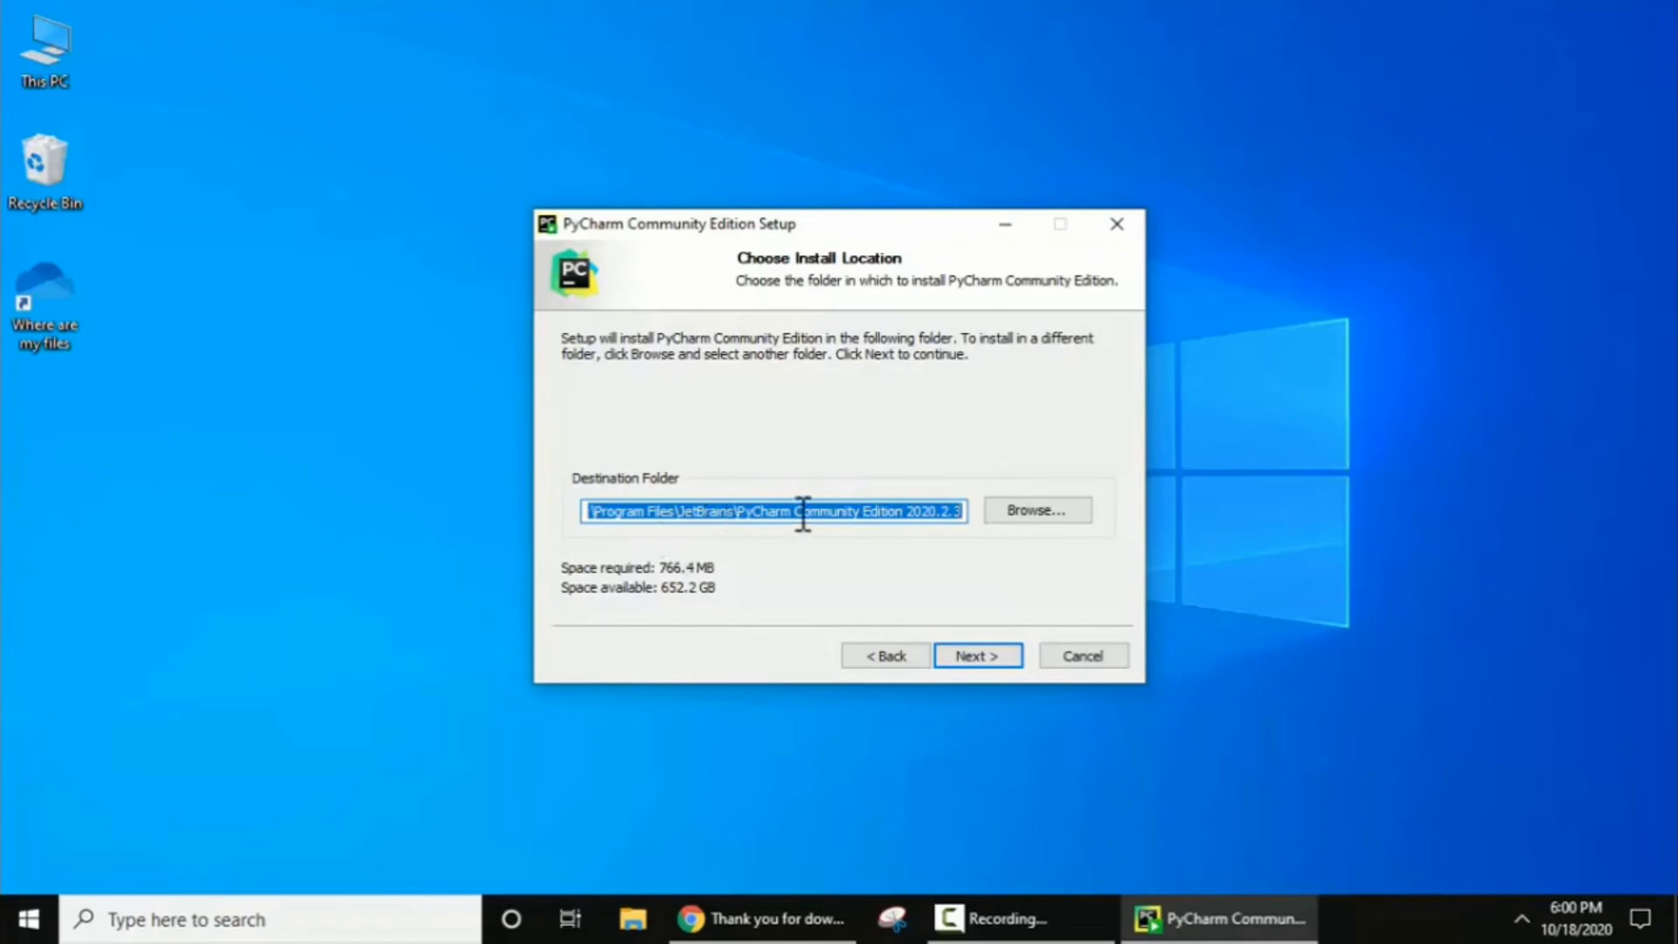
key("Tab")
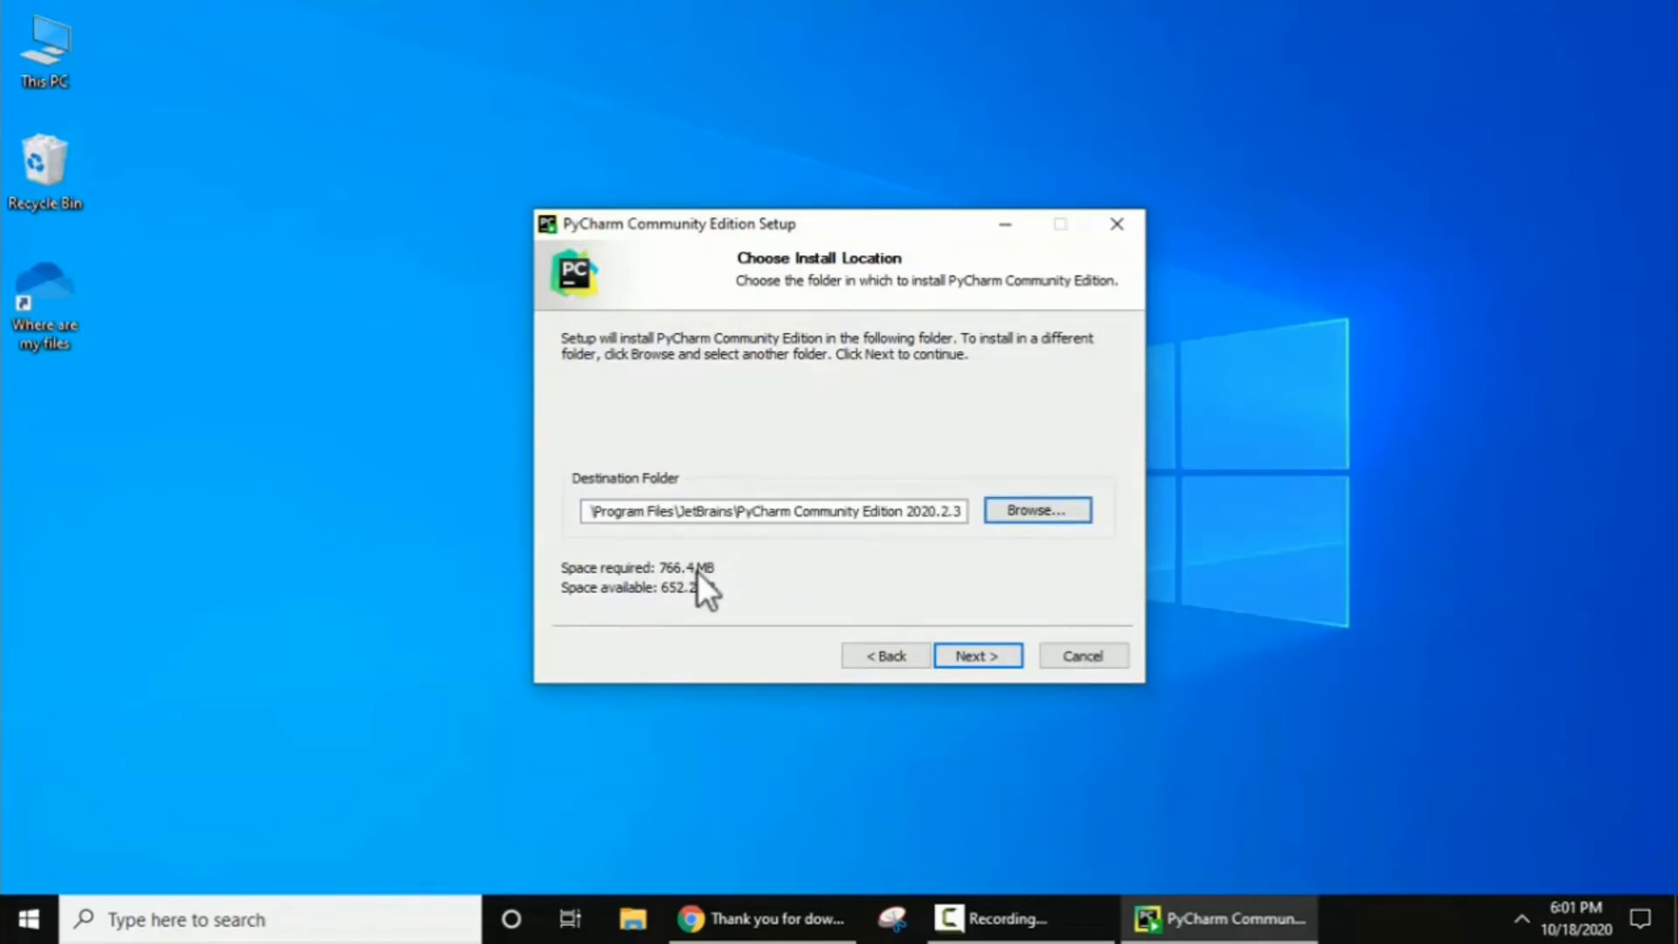
left_click(1006, 659)
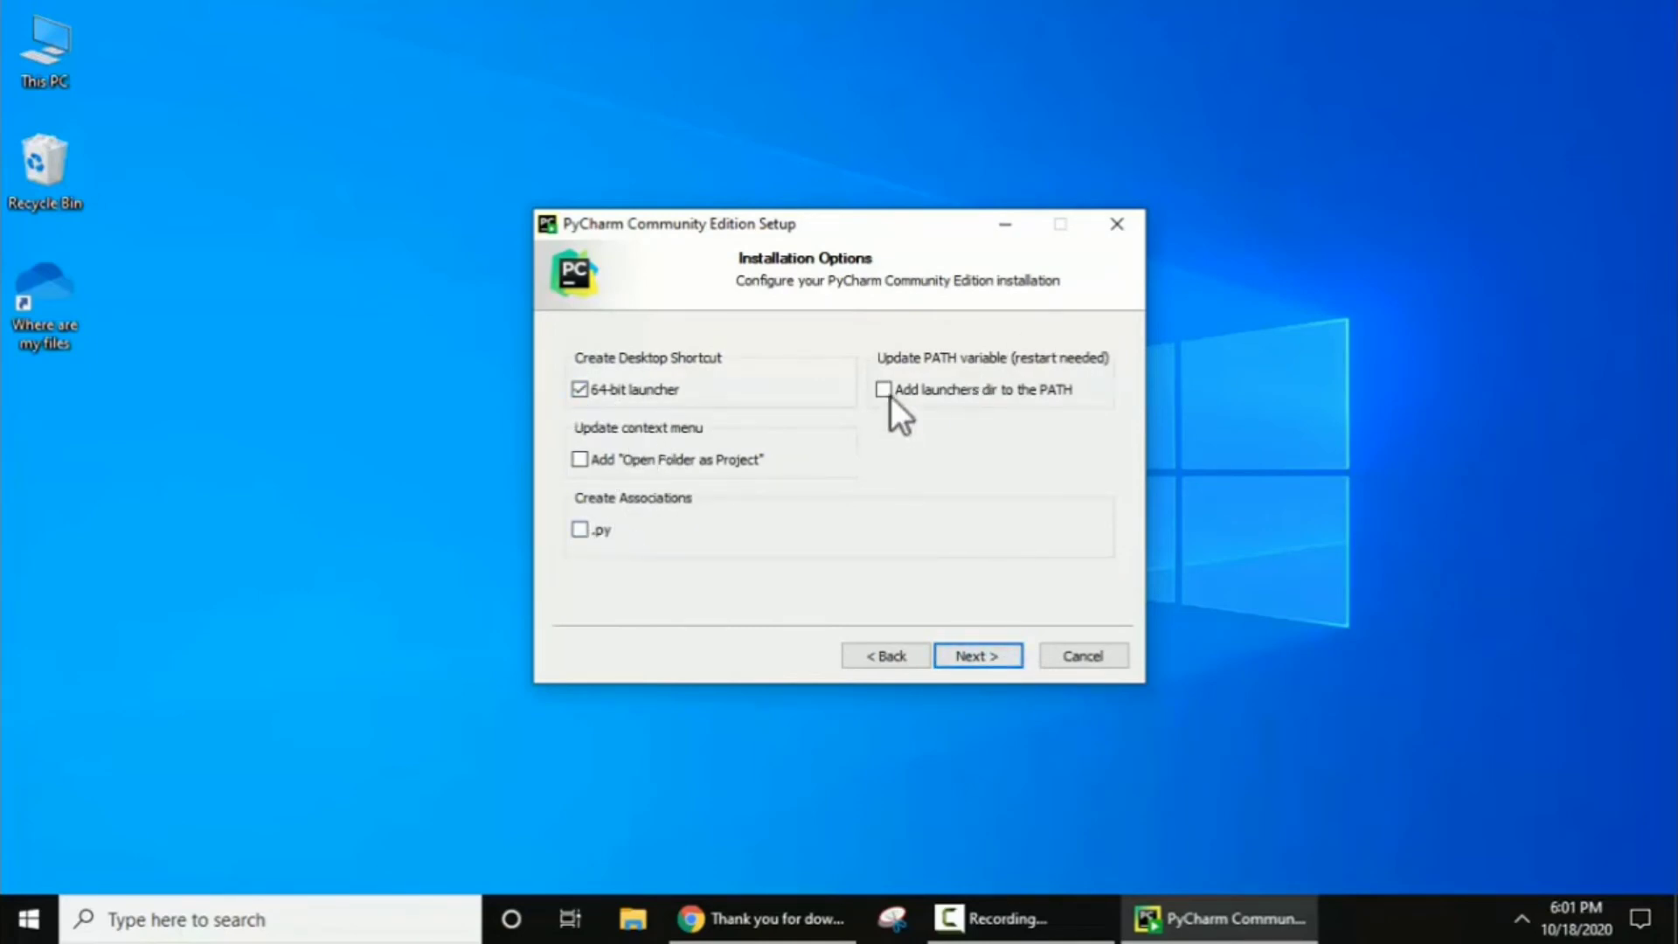
left_click(1014, 657)
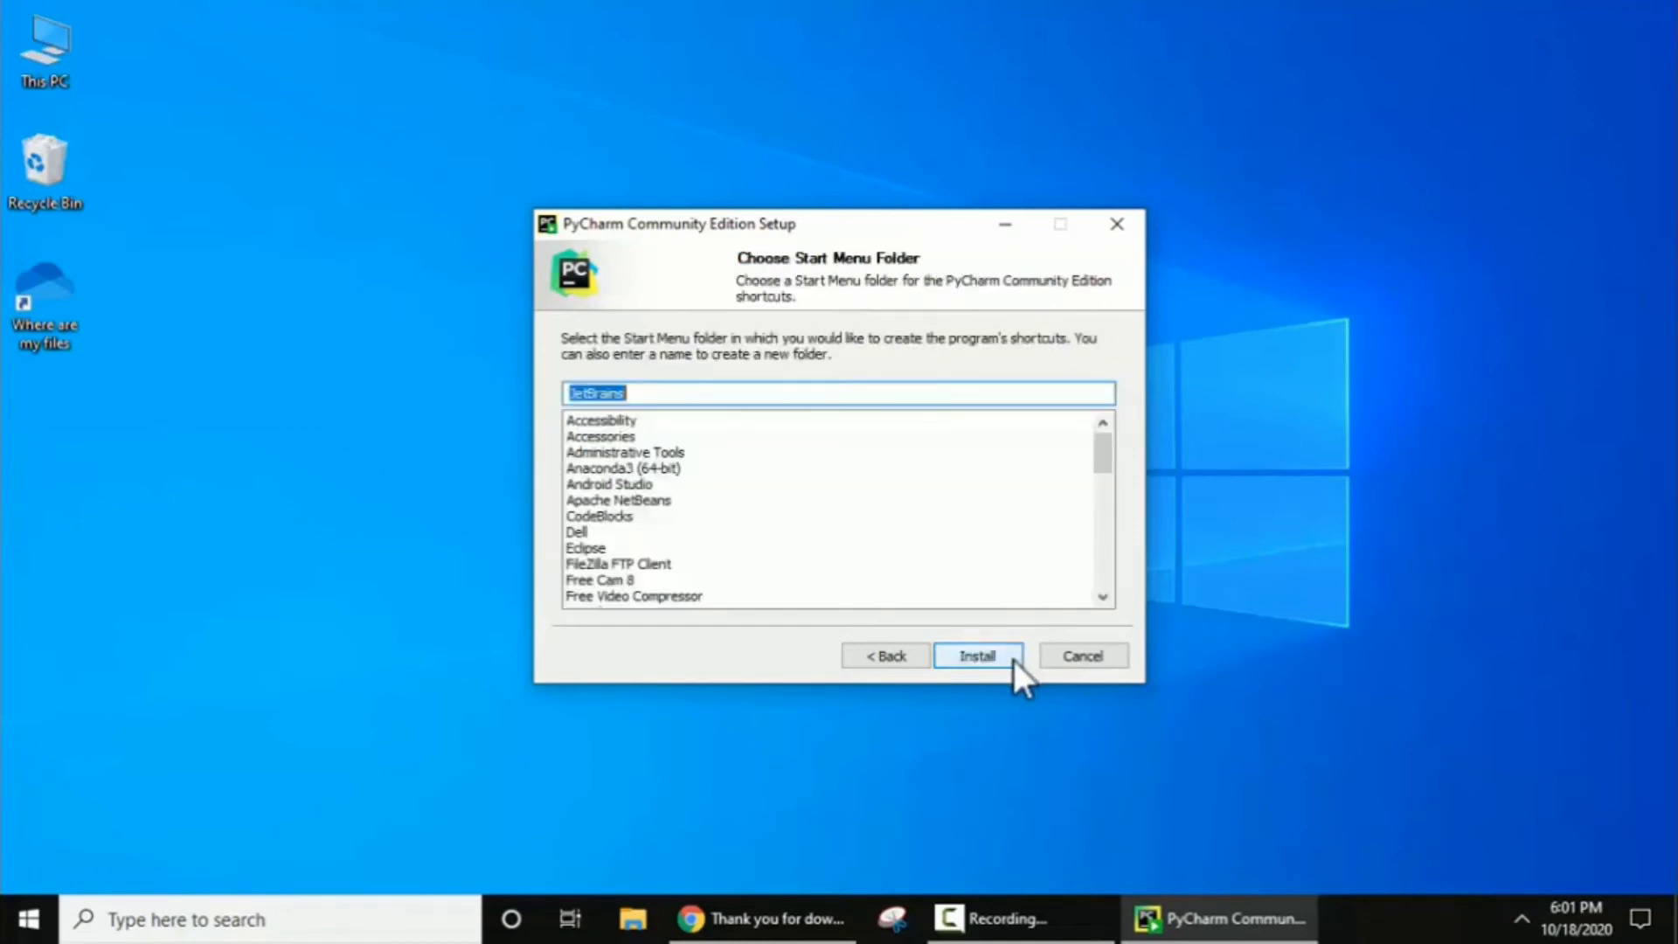
left_click(1013, 657)
left_click(666, 402)
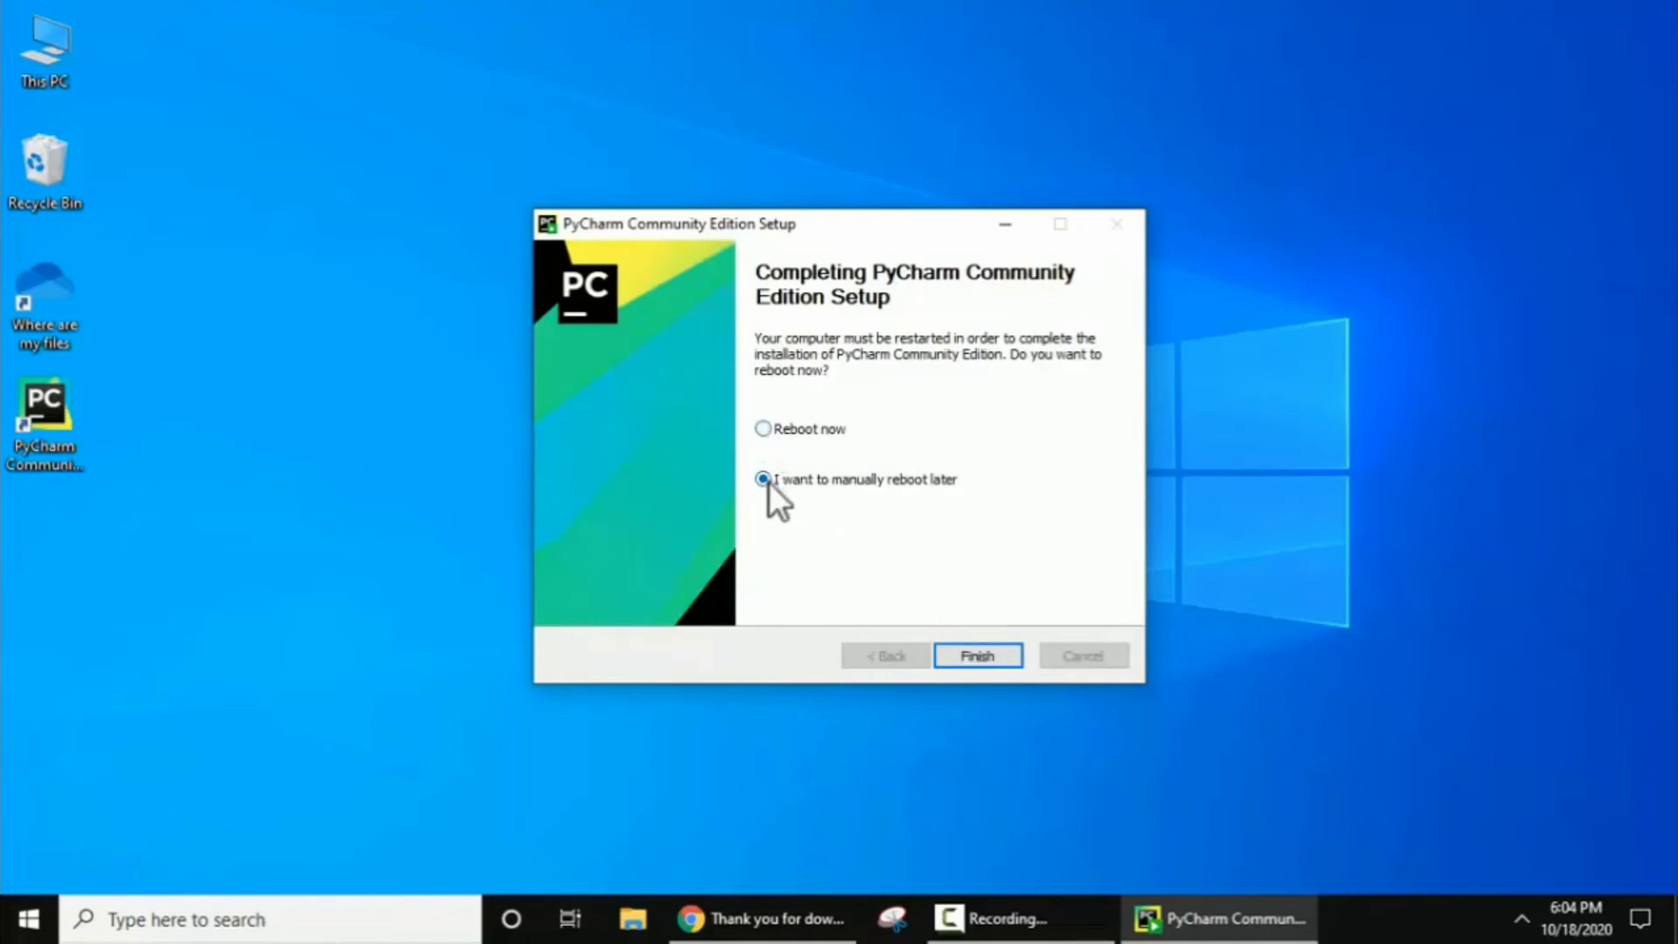
Step: Finish the PyCharm Community Edition setup with the reboot left for manual restart, and open the Windows power options
left_click(1000, 657)
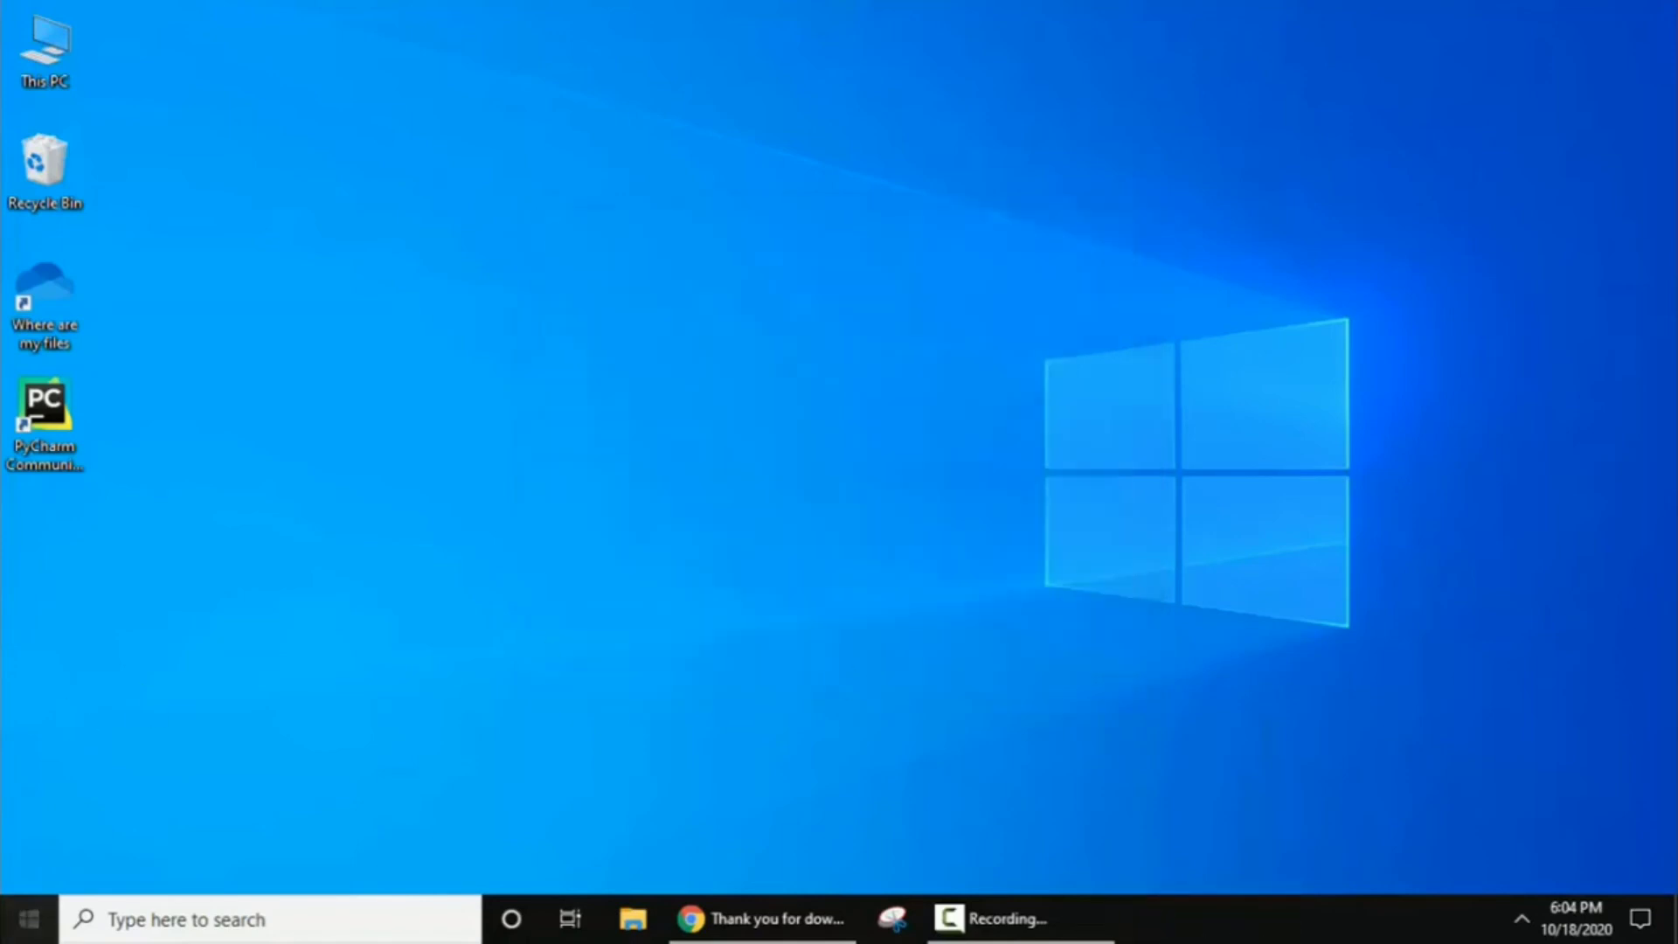
left_click(28, 917)
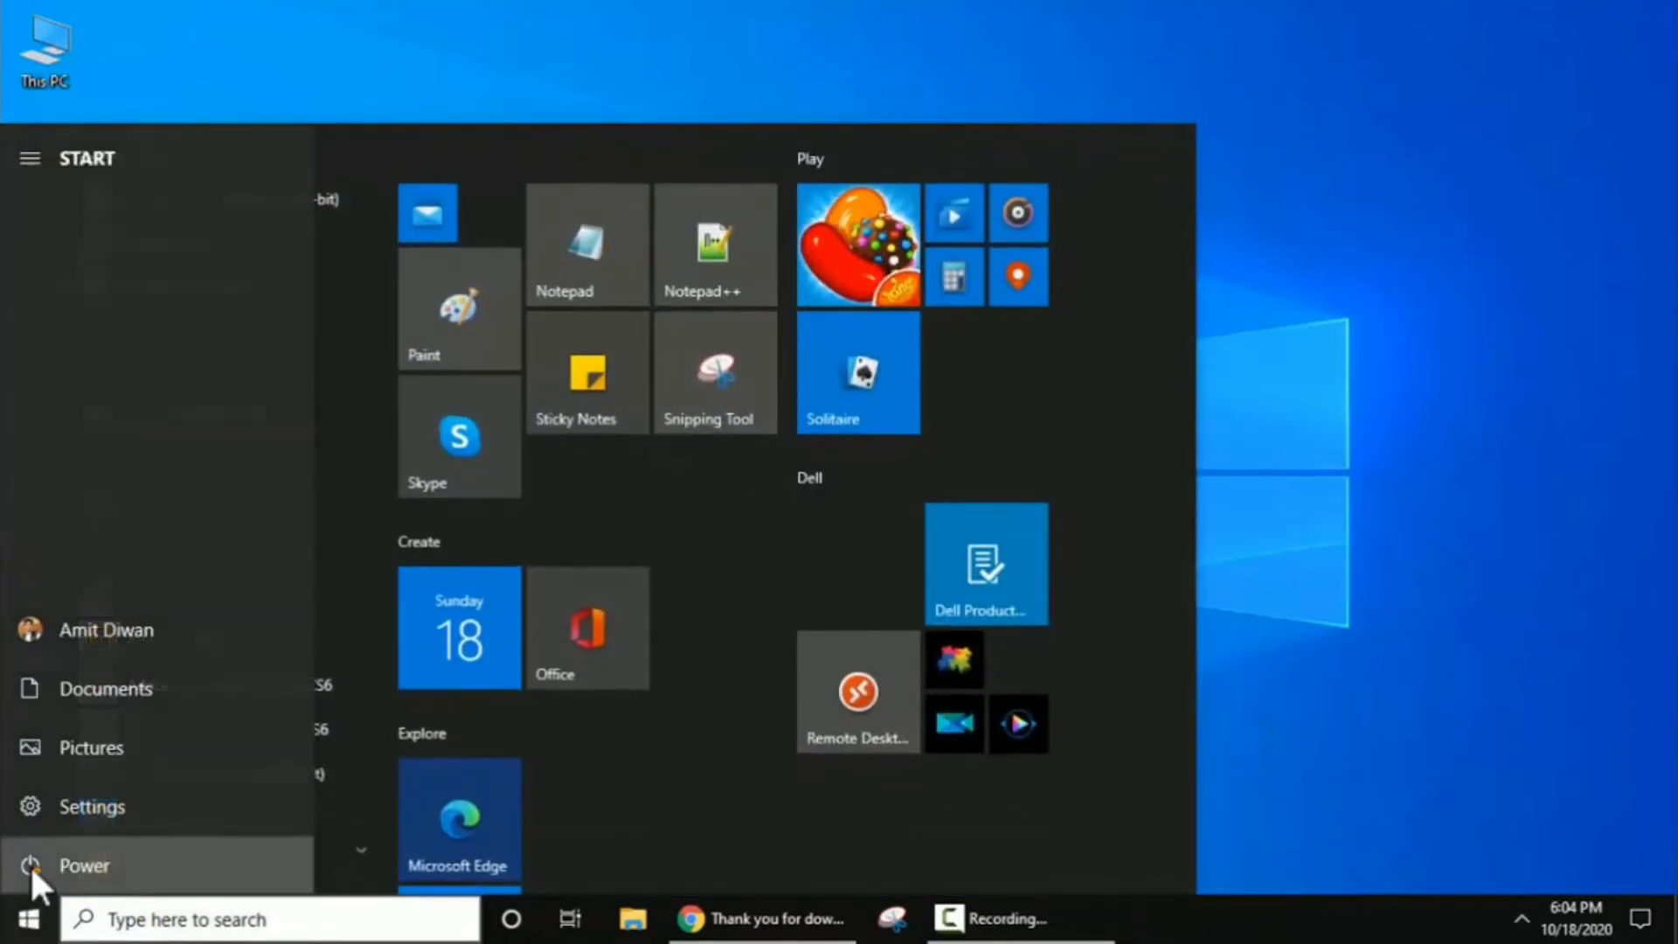
left_click(30, 864)
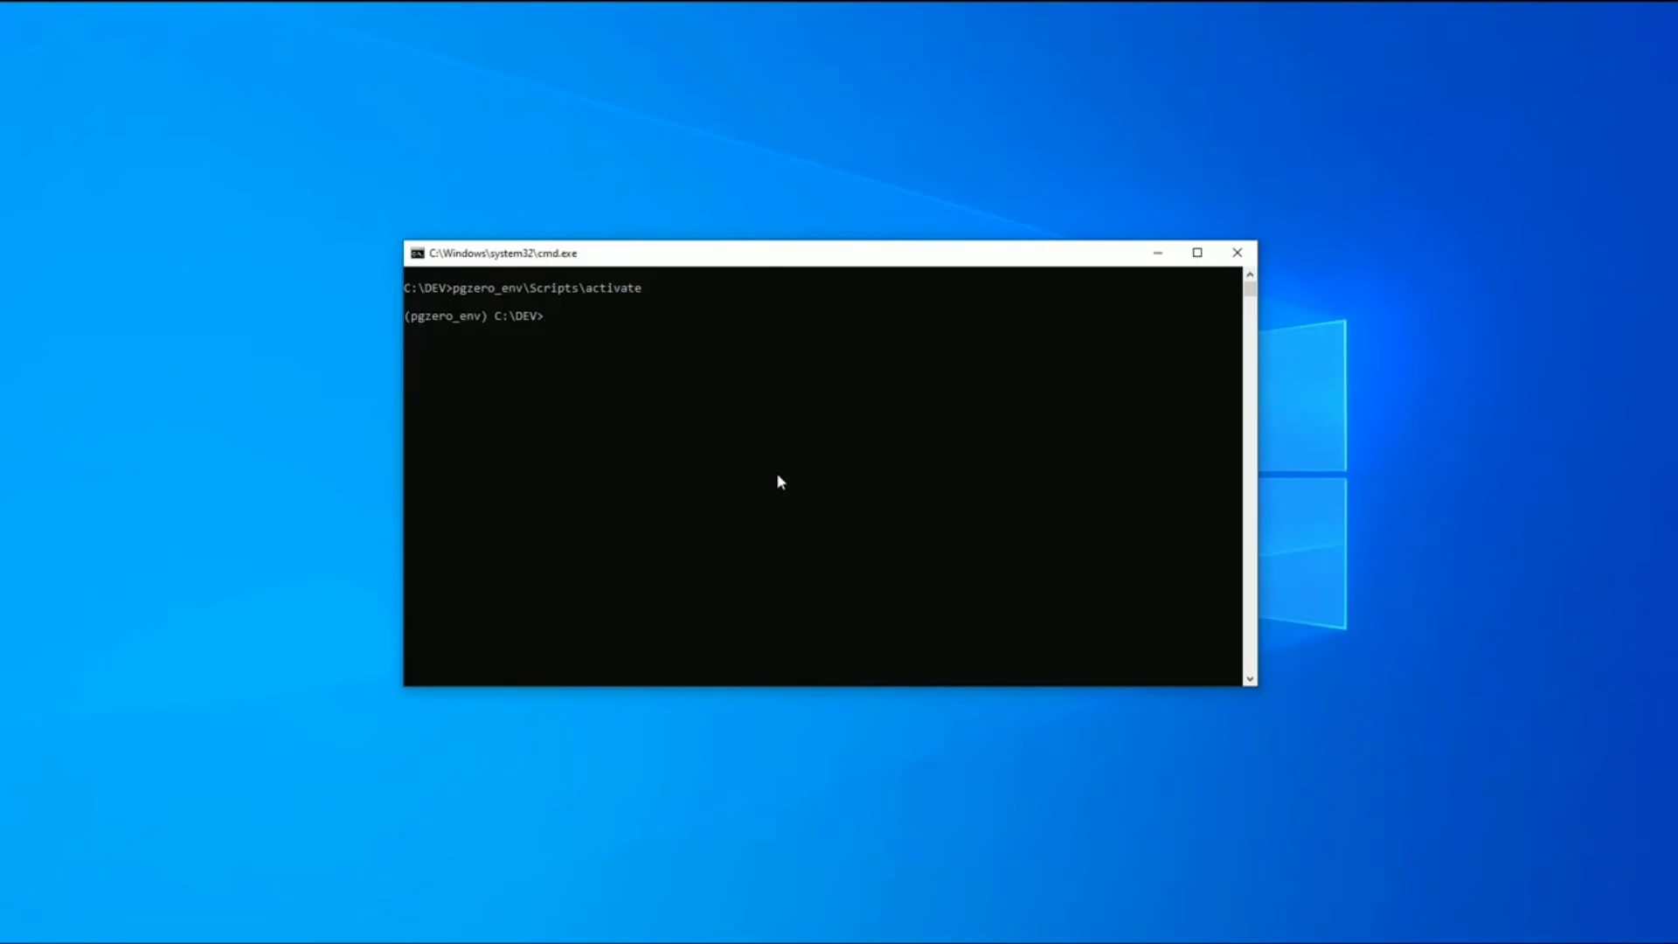
Step: Install Pygame Zero in the pgzero_env environment with "python -m pip install pgzero" and enter "cls" at the prompt
type("python")
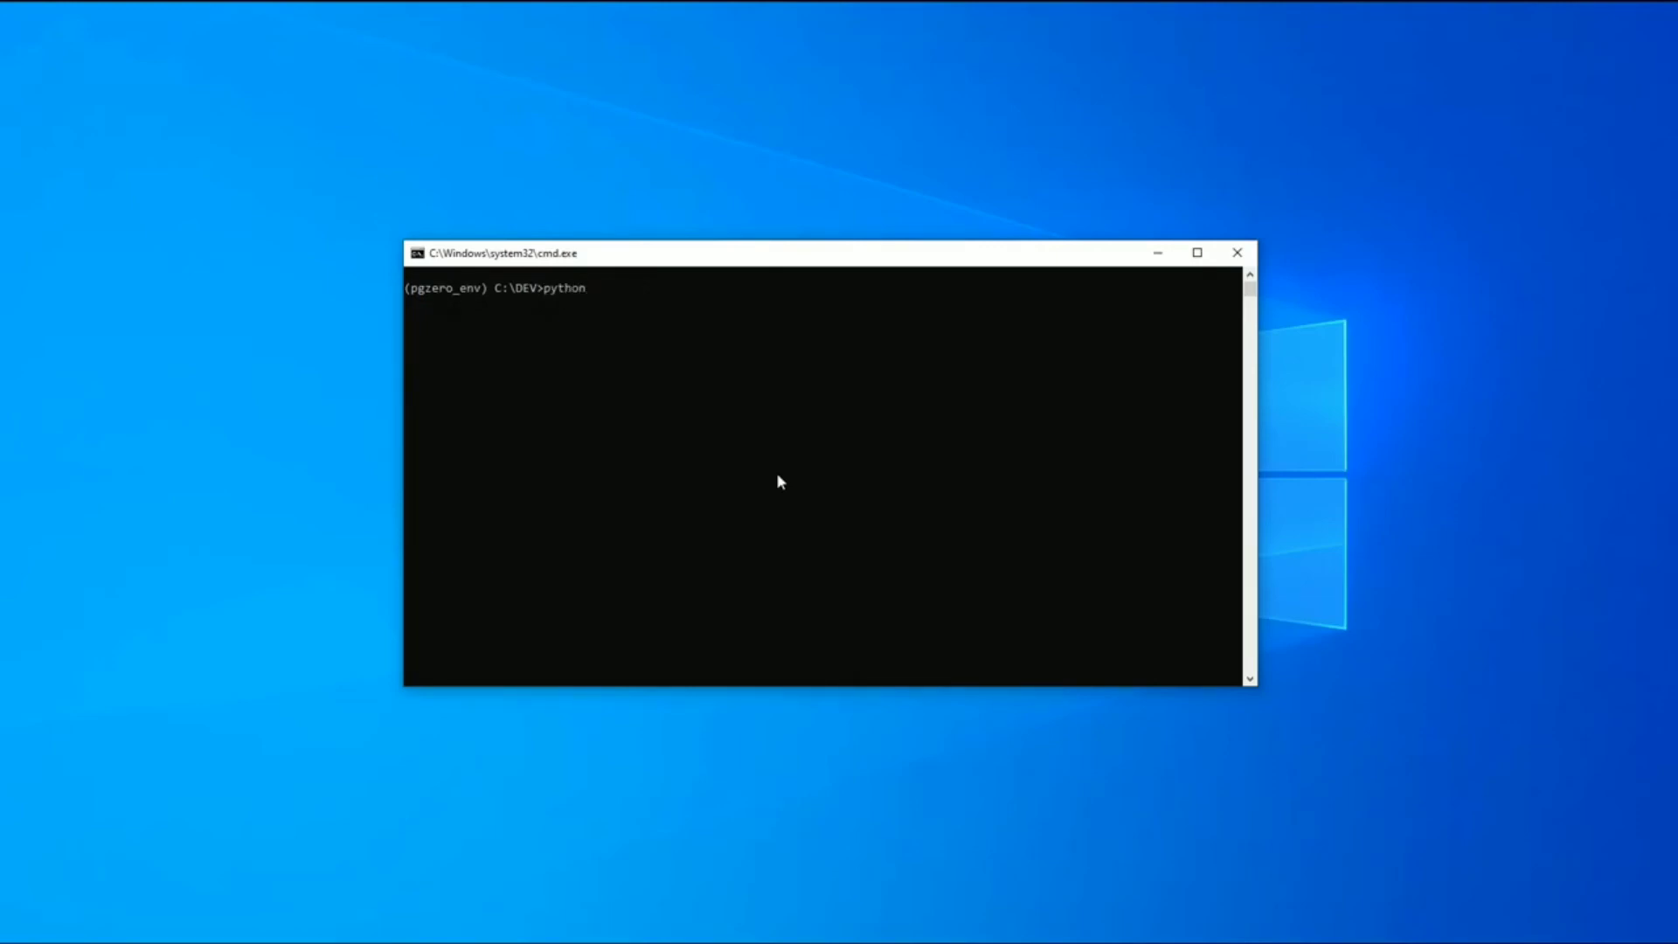
type(" -m pip install pgzero")
key("Return")
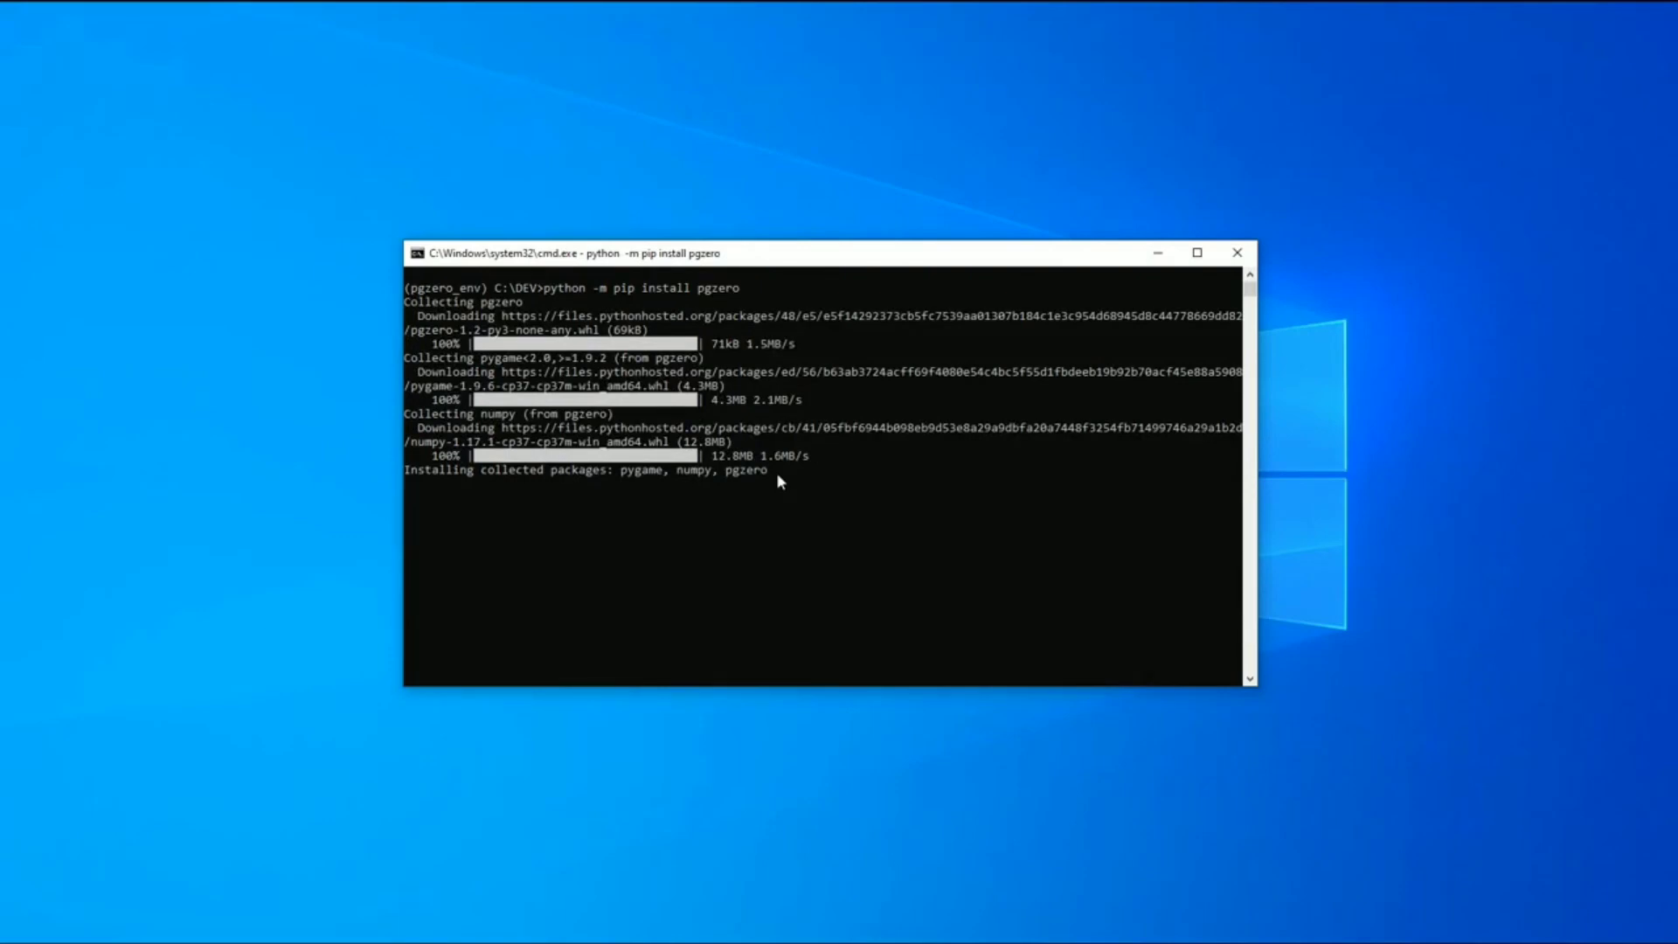
type("cls")
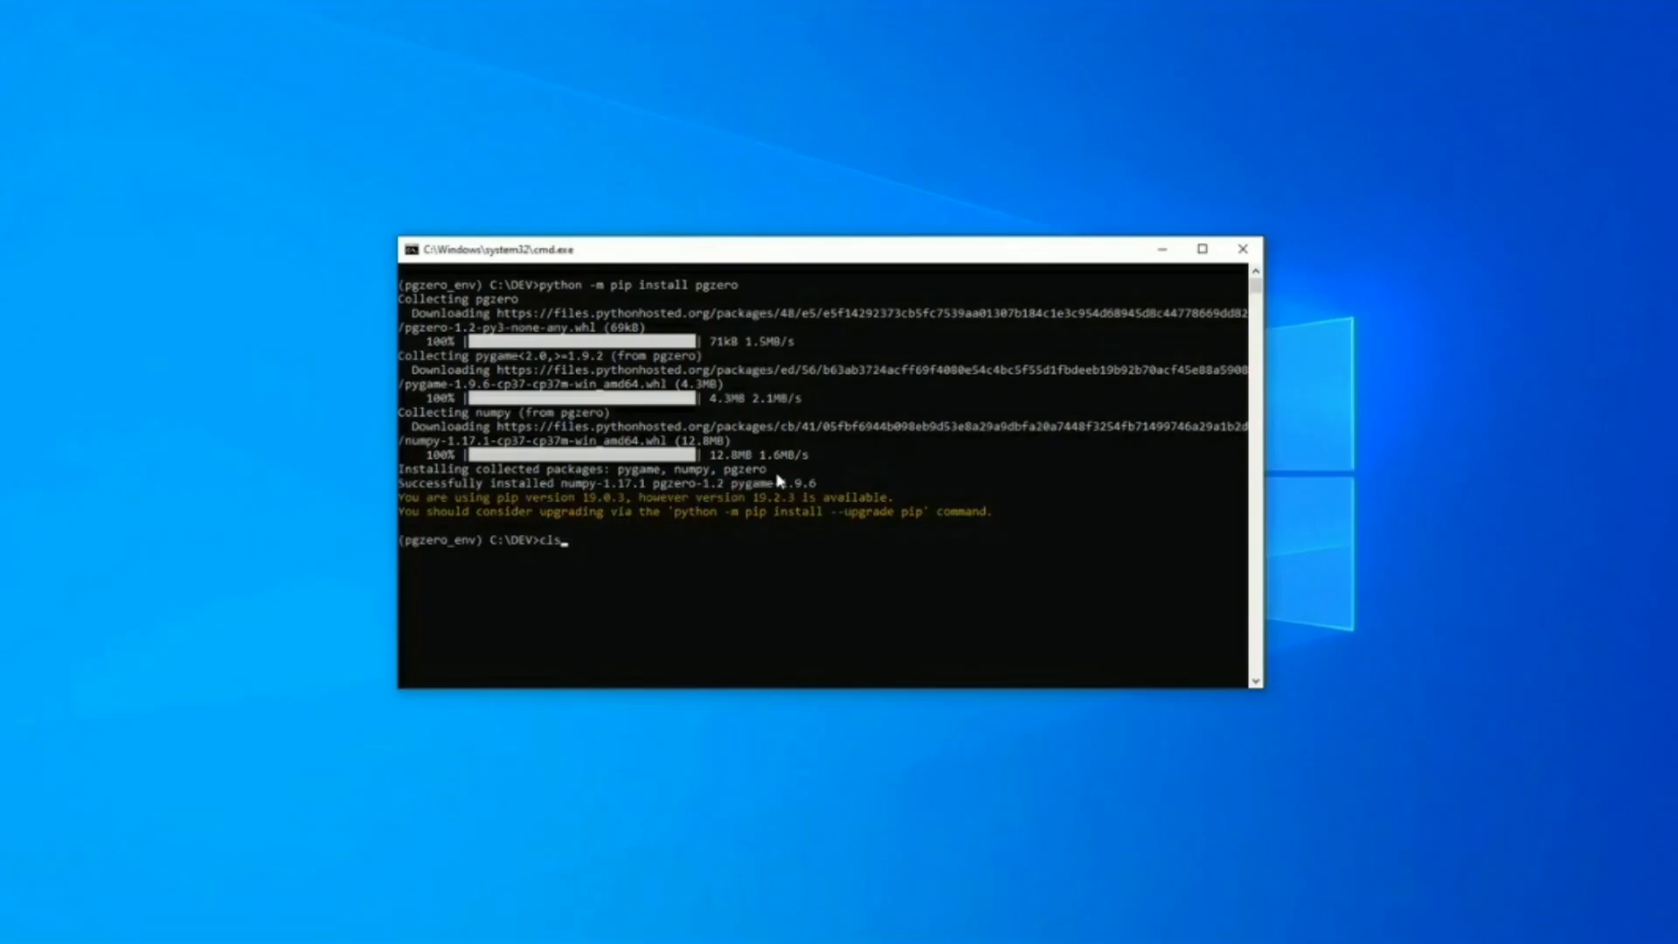